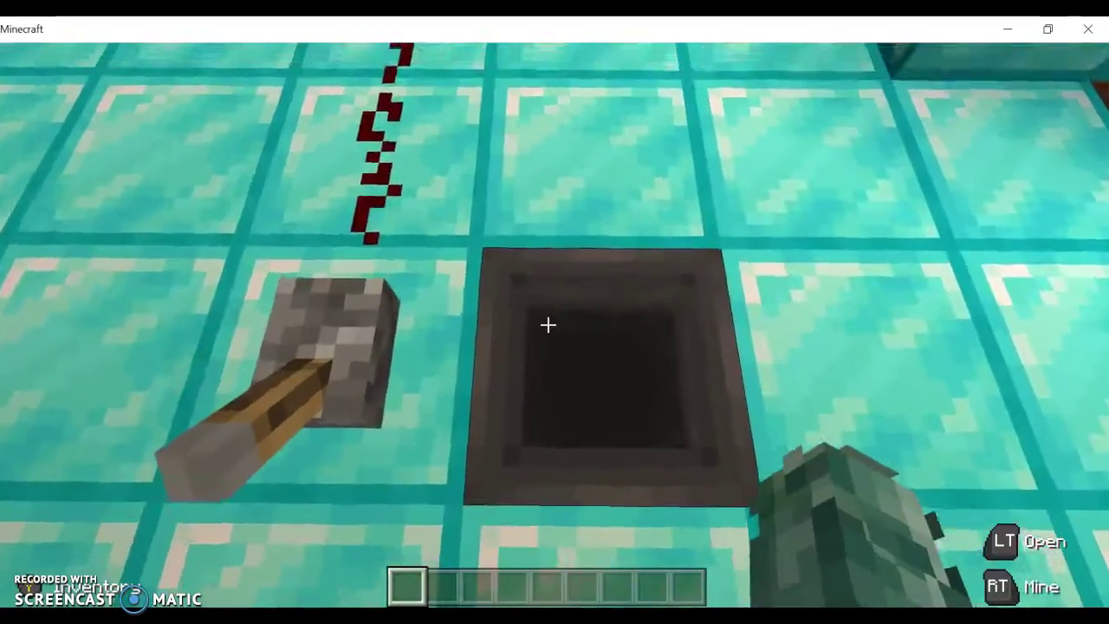
Check that the hopper by the lever is empty, then drop the nether quartz.
{"action": "right_click", "coordinate": [547, 325]}
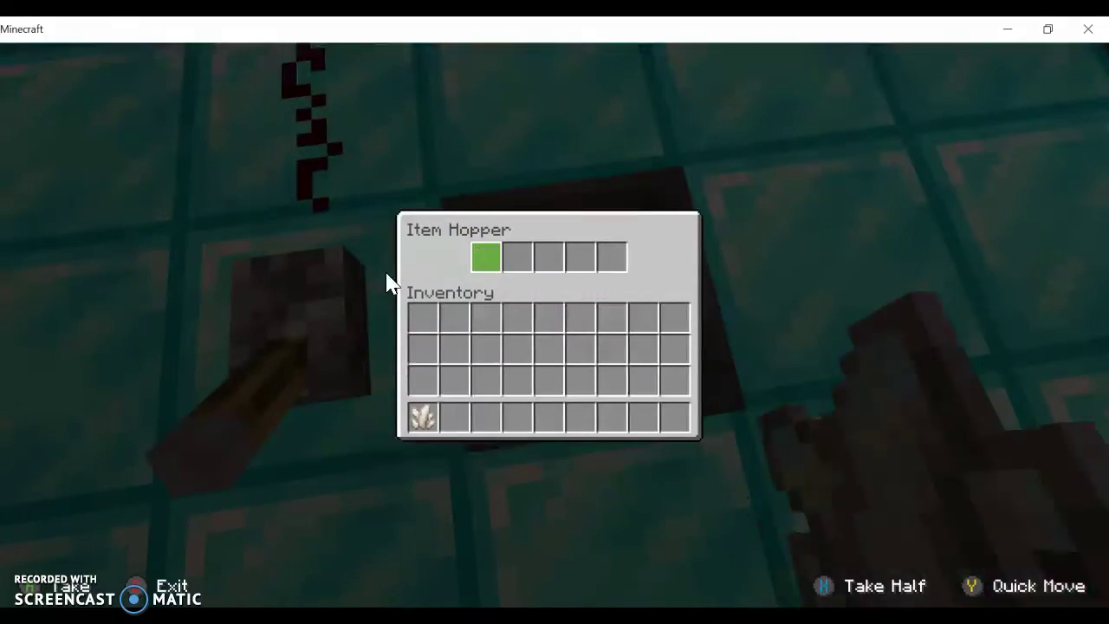
{"action": "key", "text": "Escape"}
{"action": "key", "text": "q"}
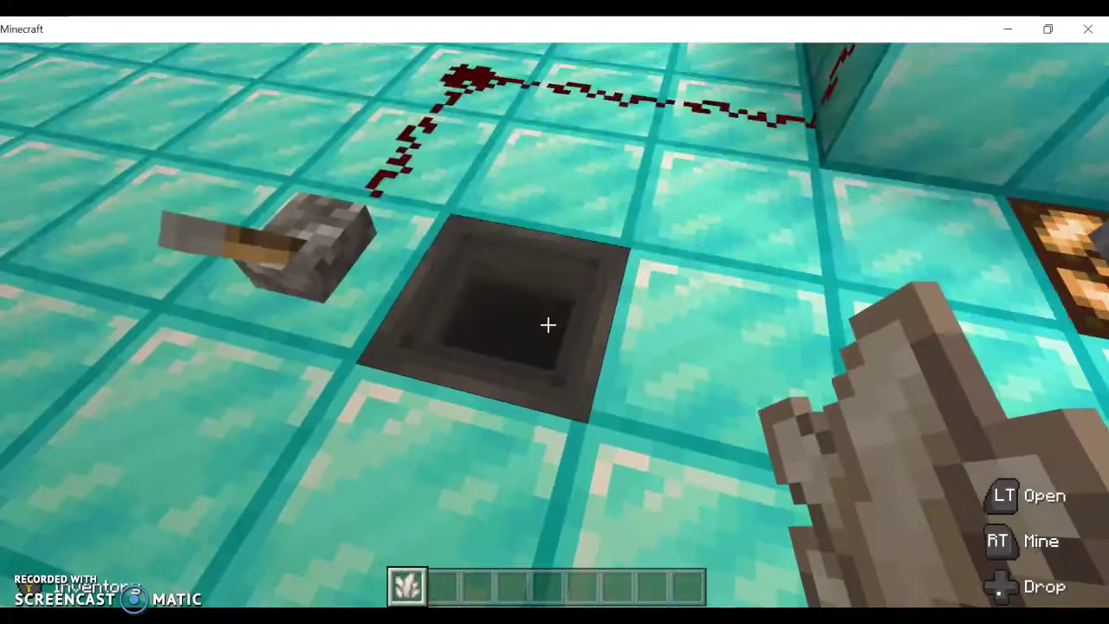
Browse the creative catalogue, then recheck the hopper's contents.
{"action": "key", "text": "e"}
{"action": "scroll", "coordinate": [388, 281], "scroll_direction": "down", "scroll_amount": 1}
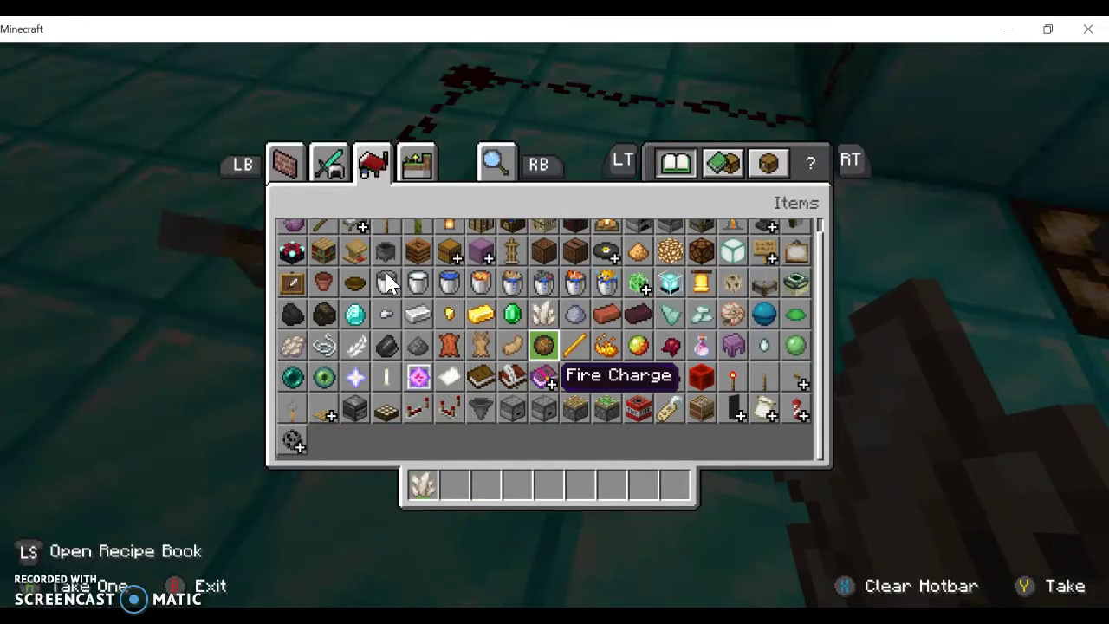
{"action": "key", "text": "Escape"}
{"action": "right_click", "coordinate": [555, 330]}
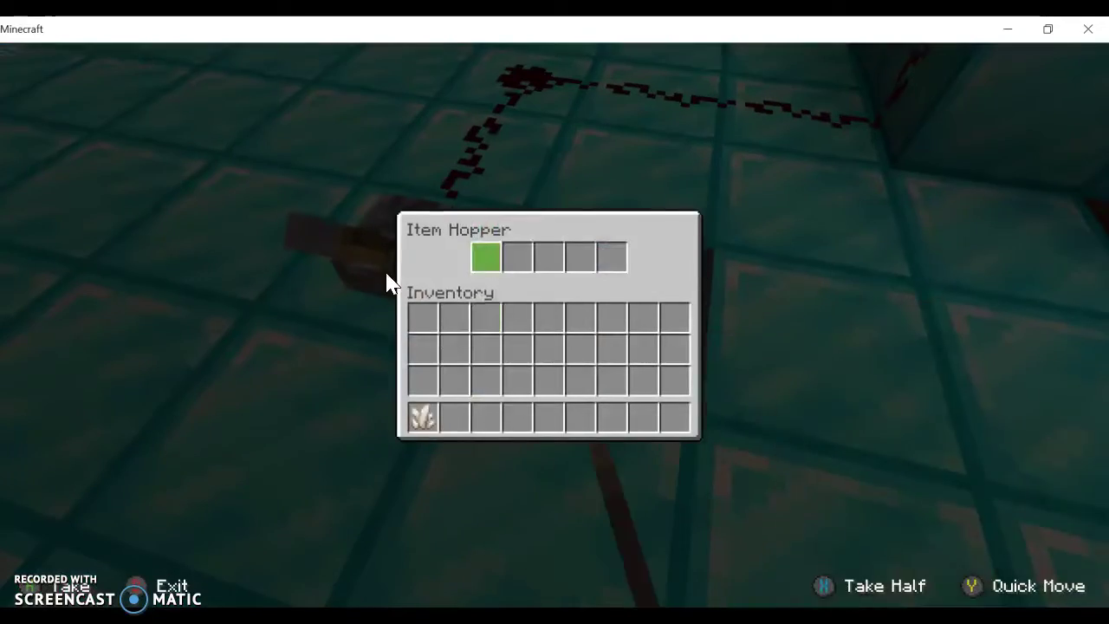
{"action": "key", "text": "Escape"}
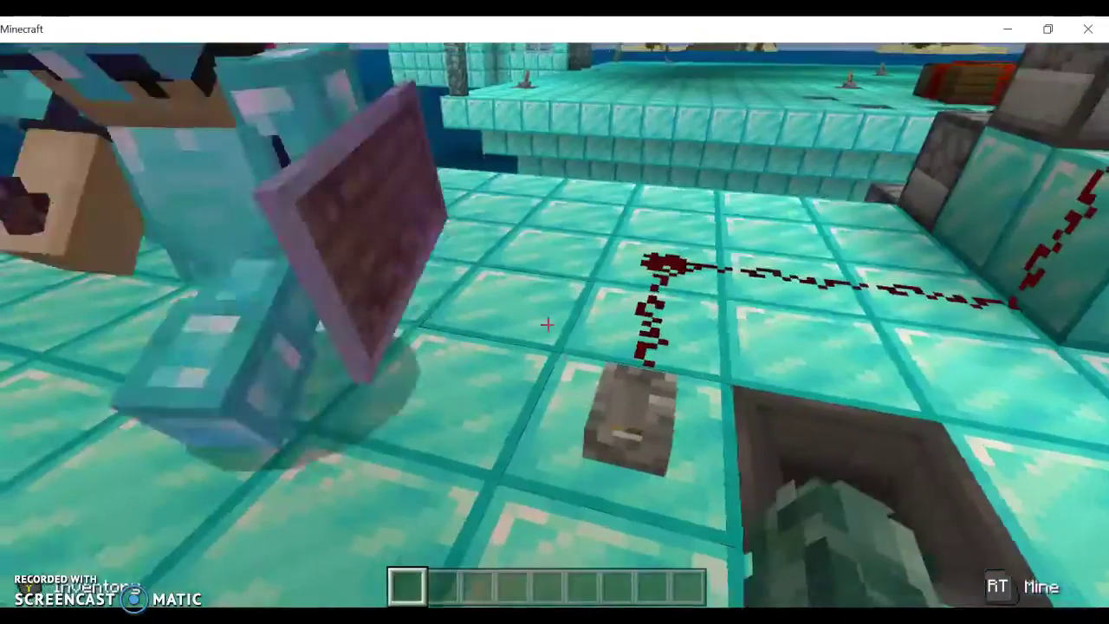
{"action": "scroll", "coordinate": [554, 311], "scroll_direction": "down", "scroll_amount": 1}
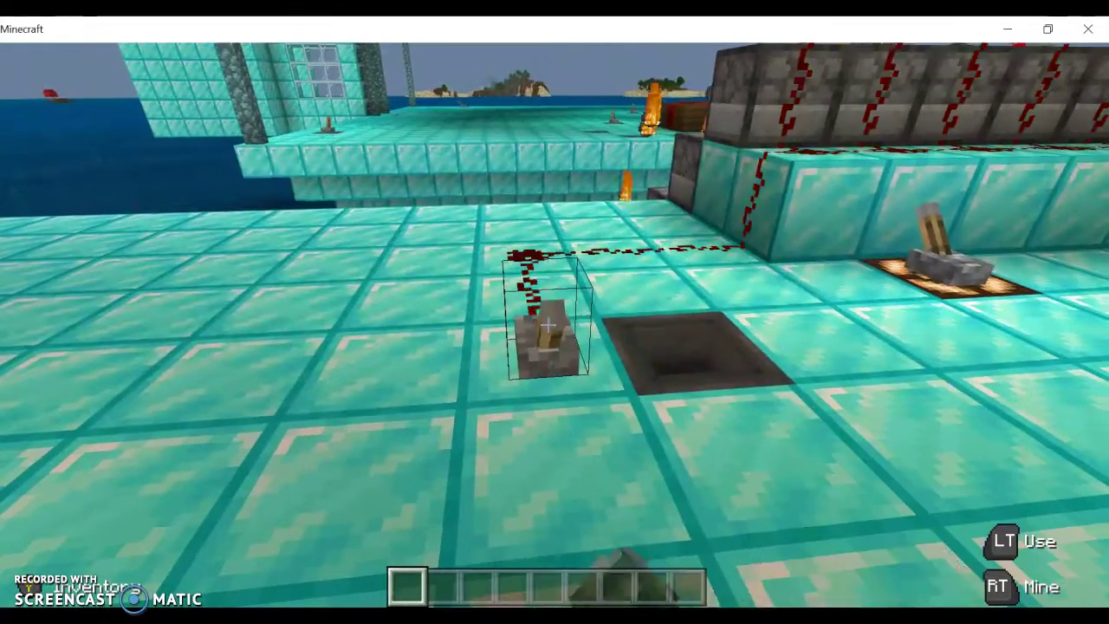
Fire the redstone cannon with the lever and walk onto the burning platform.
{"action": "right_click", "coordinate": [549, 324]}
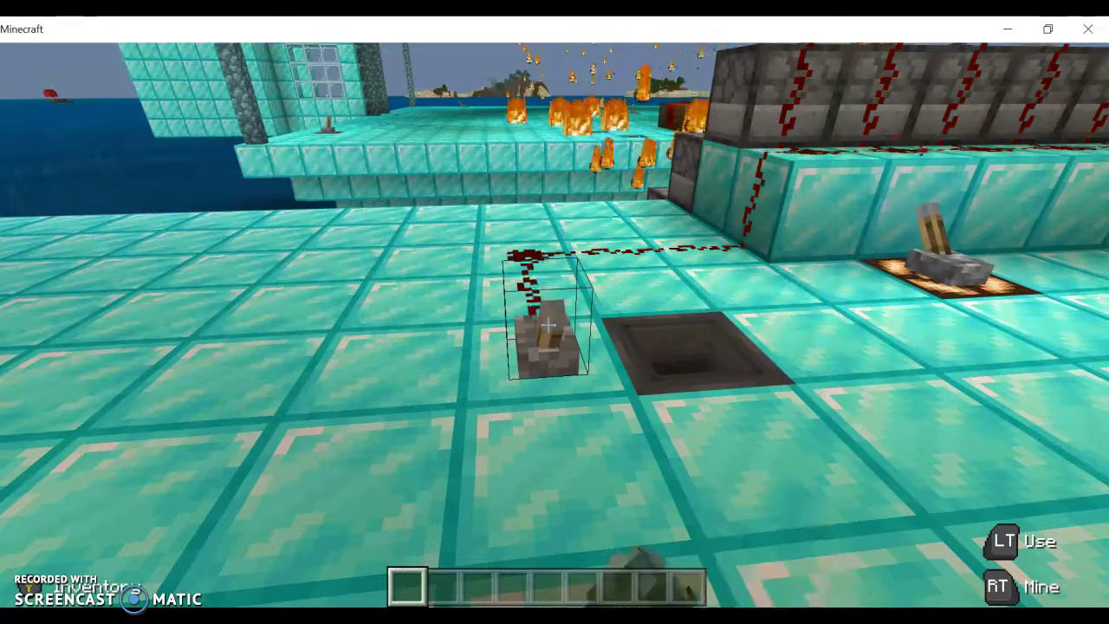
{"action": "key", "text": "w"}
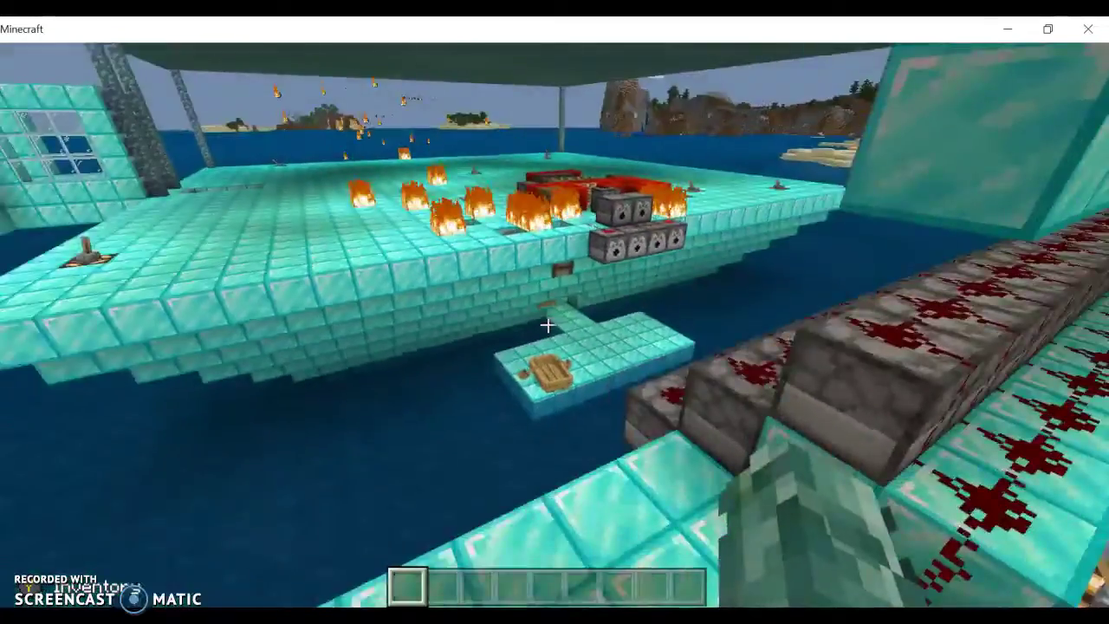
{"action": "key", "text": "w"}
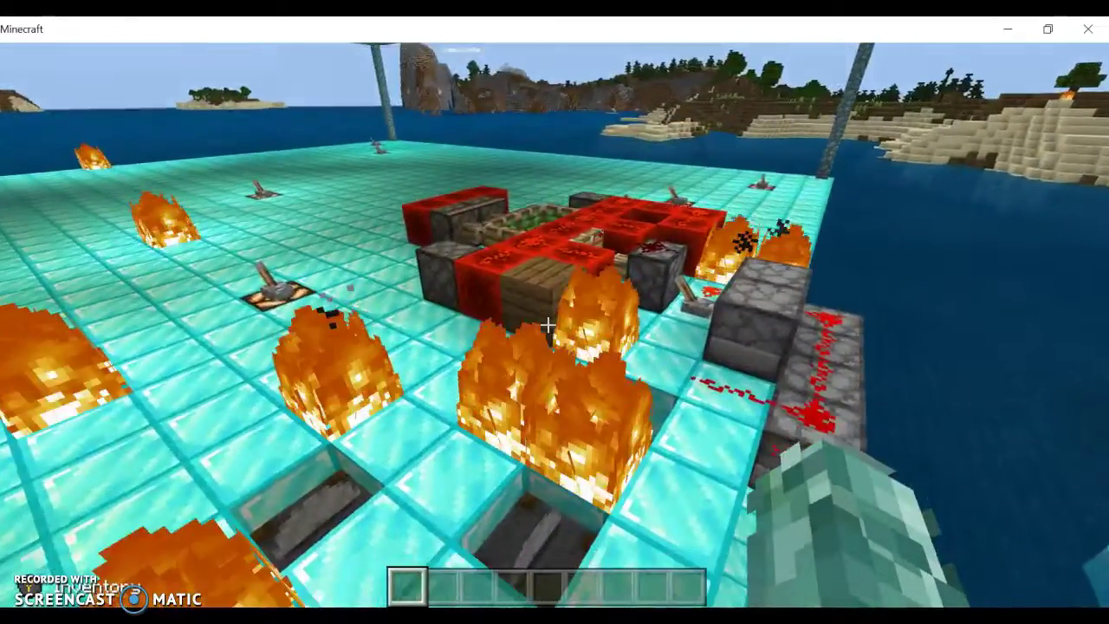
{"action": "key", "text": "w"}
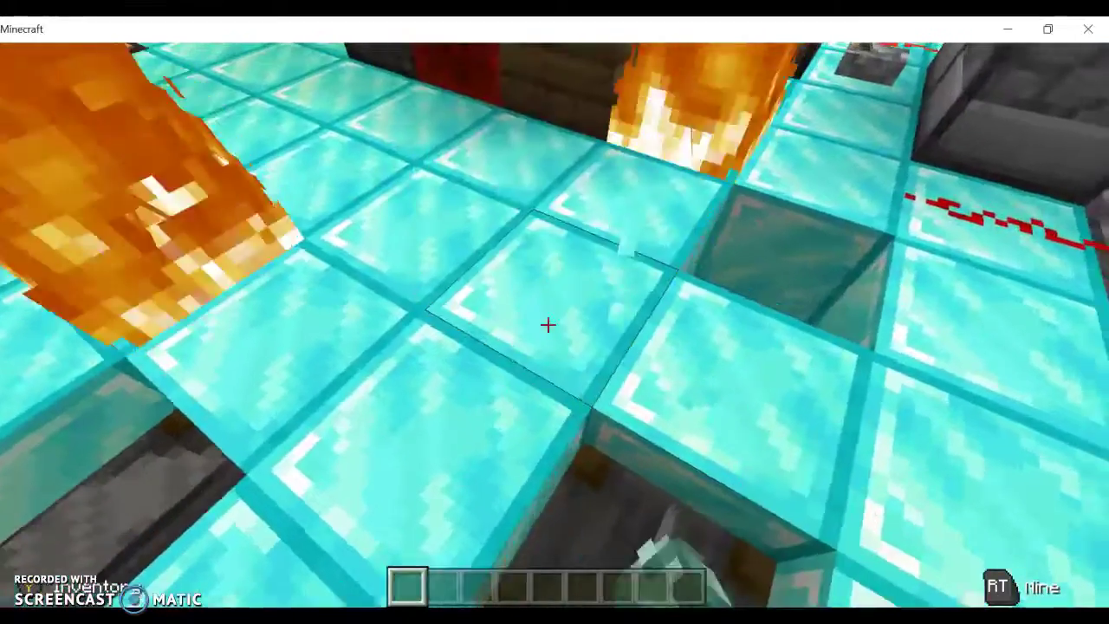
{"action": "key", "text": "w"}
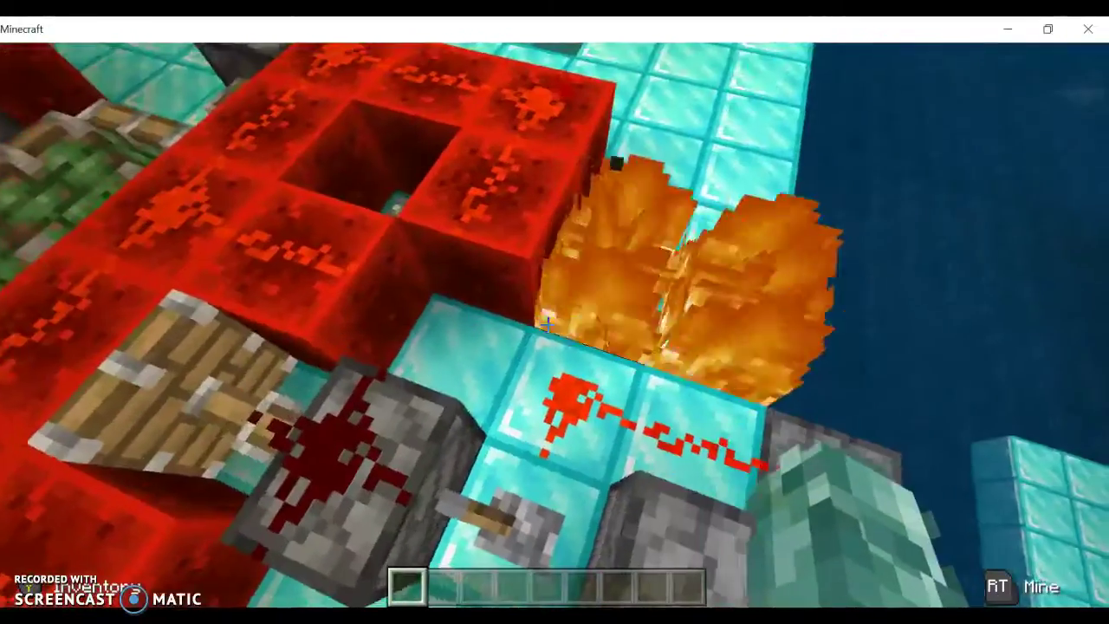
{"action": "key", "text": "w"}
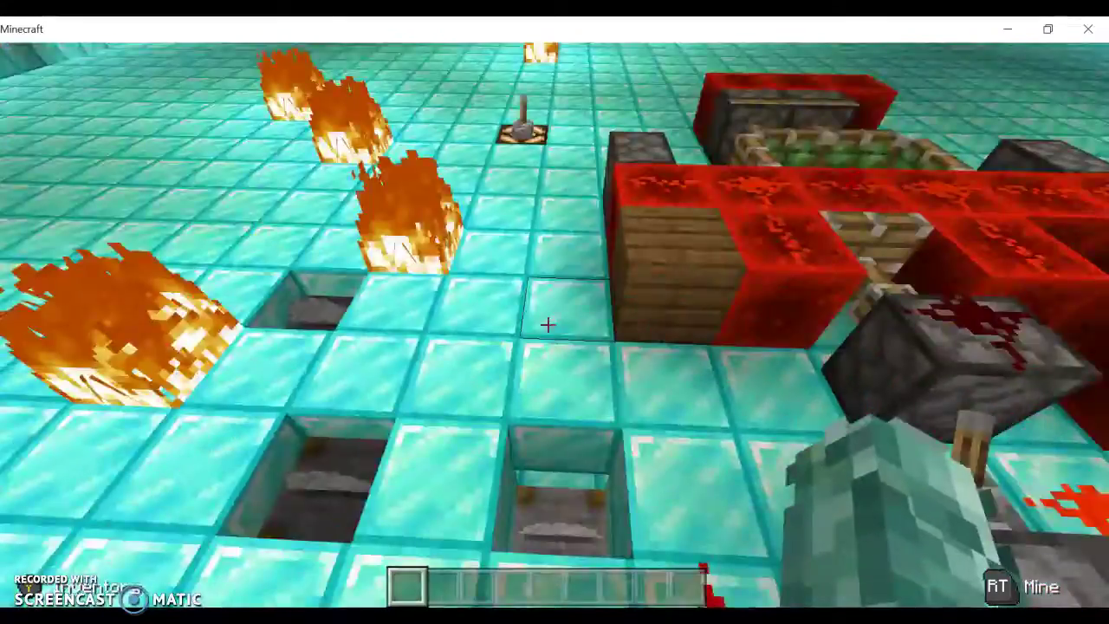
Walk past the floor holes and through the fires, ending facing the diamond building.
{"action": "key", "text": "w"}
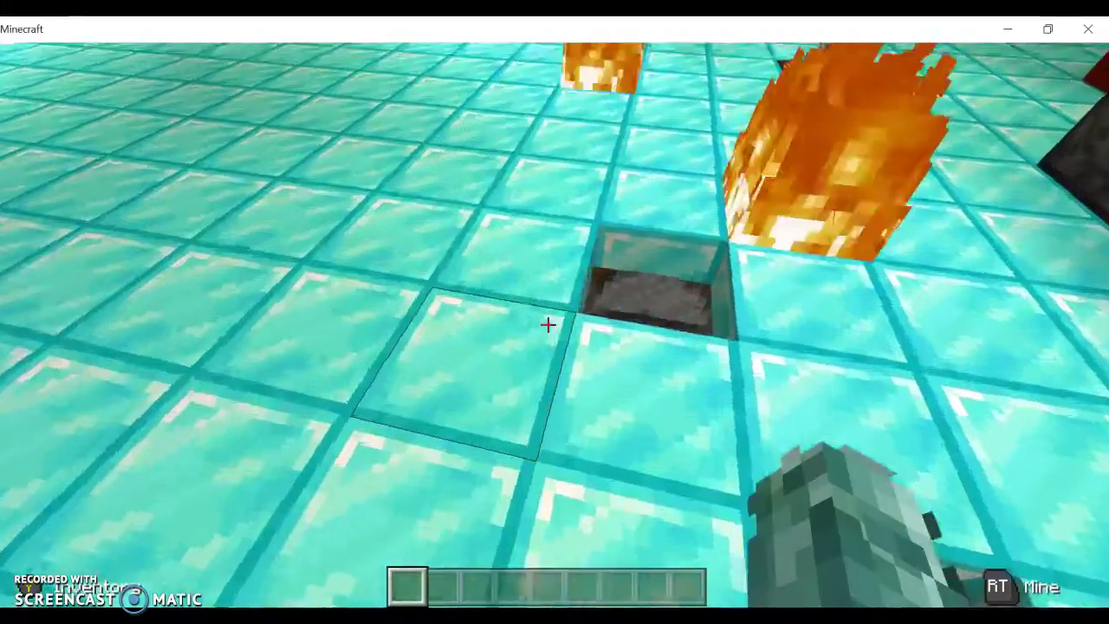
{"action": "key", "text": "w"}
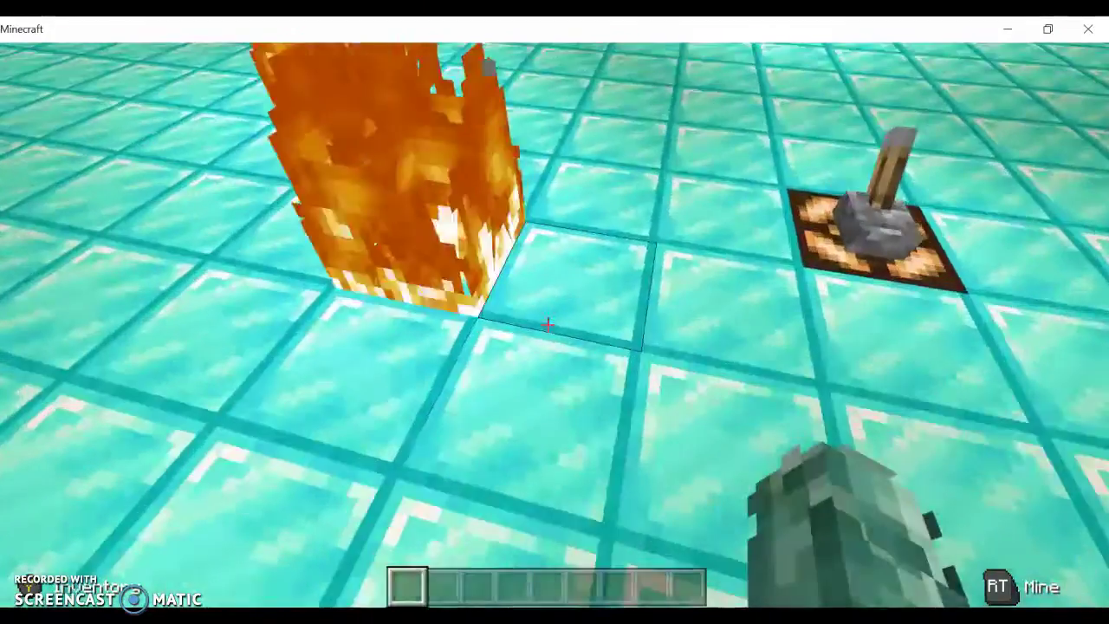
{"action": "key", "text": "w"}
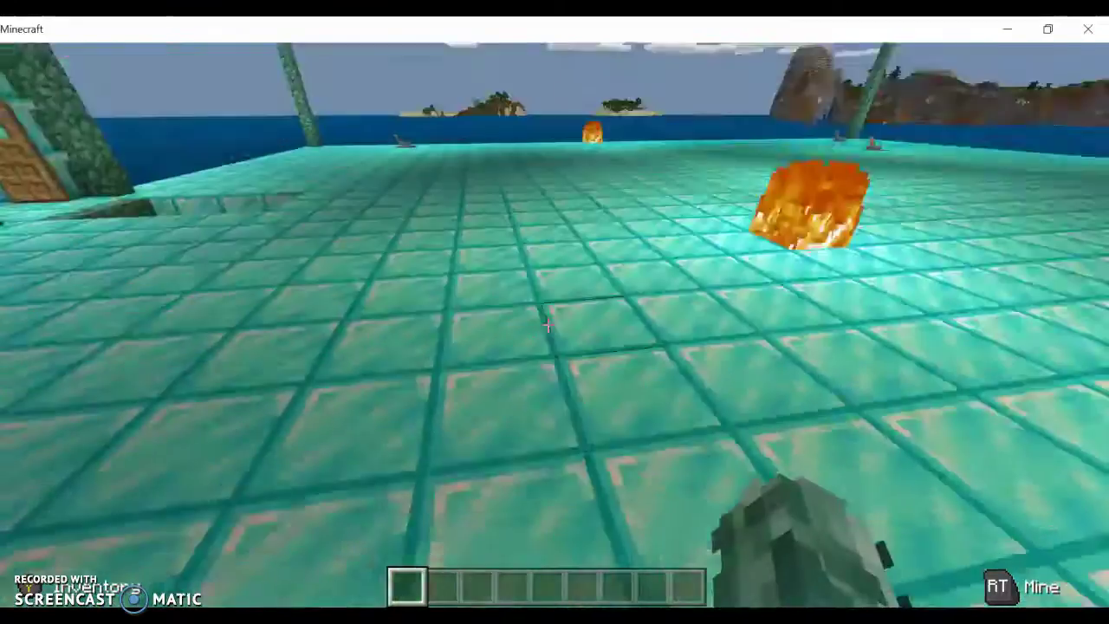
{"action": "key", "text": "w"}
{"action": "key", "text": "w"}
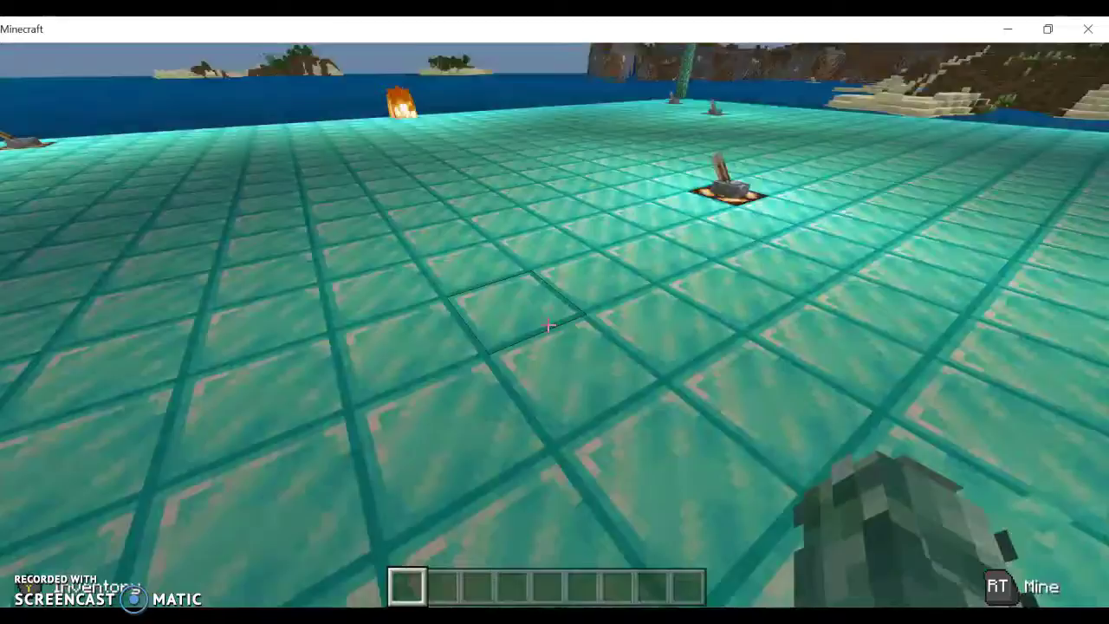
{"action": "key", "text": "w"}
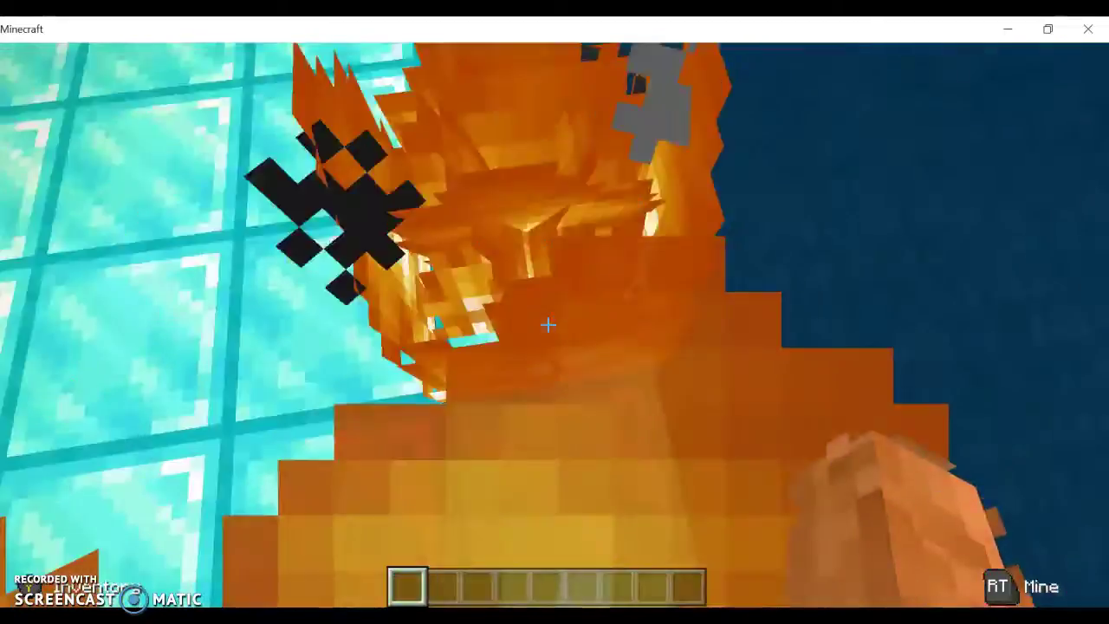
{"action": "key", "text": "w"}
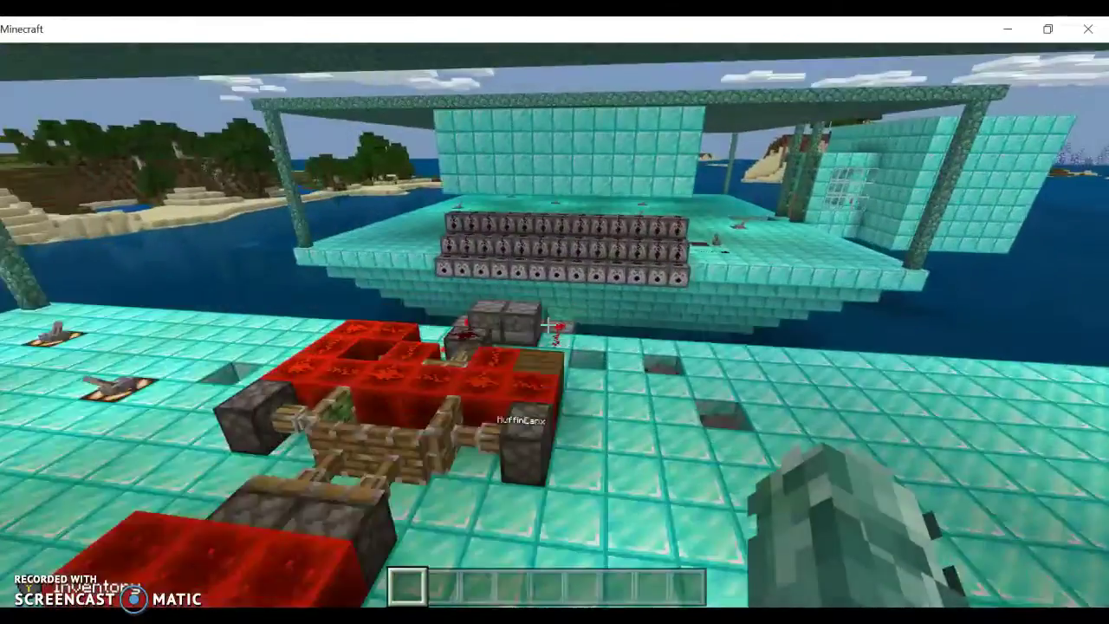
Cross the upper platform and descend the stairs toward the open wooden doors.
{"action": "key", "text": "w"}
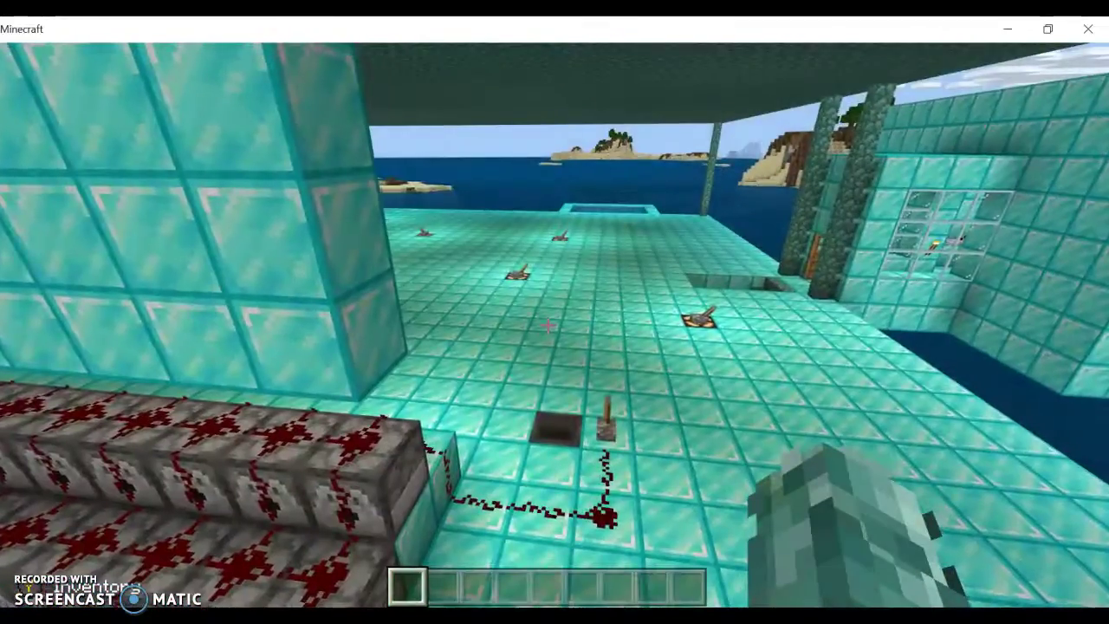
{"action": "key", "text": "w"}
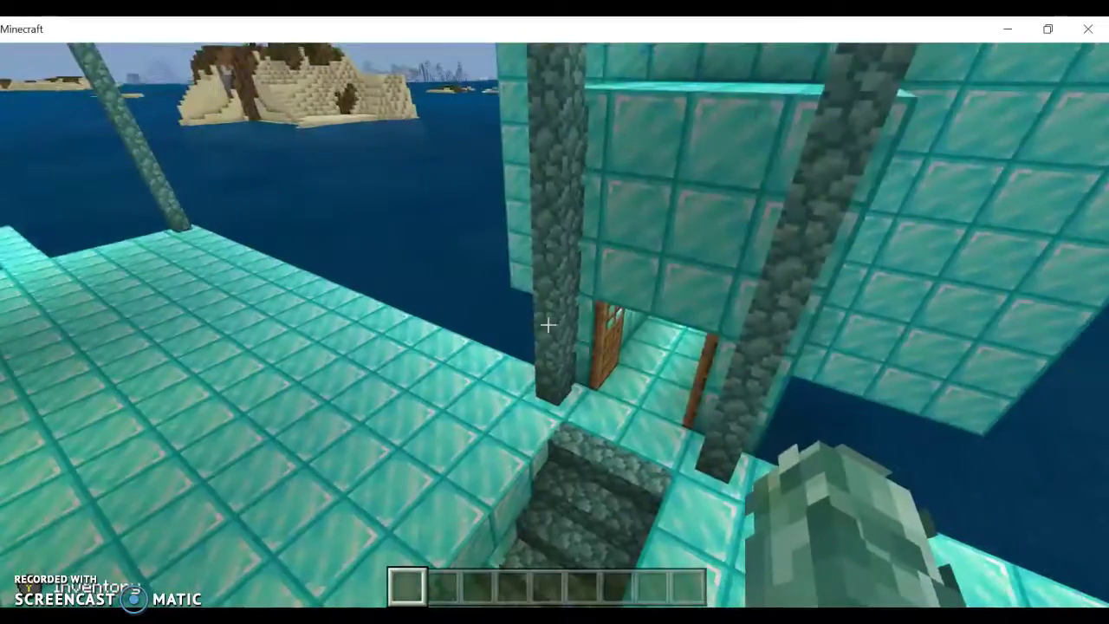
{"action": "key", "text": "w"}
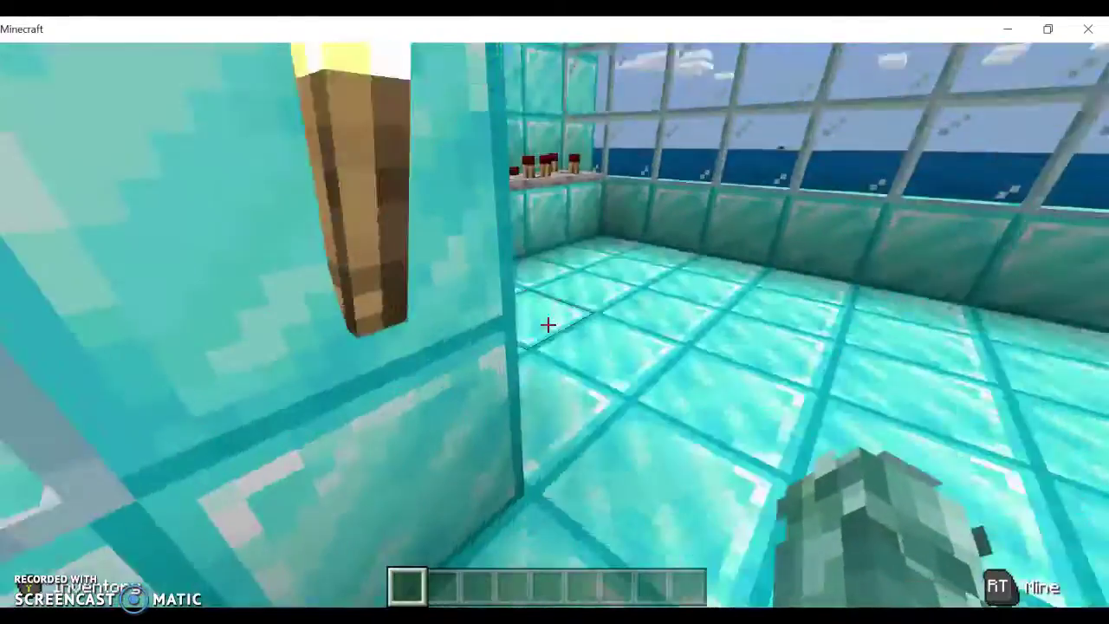
{"action": "key", "text": "w"}
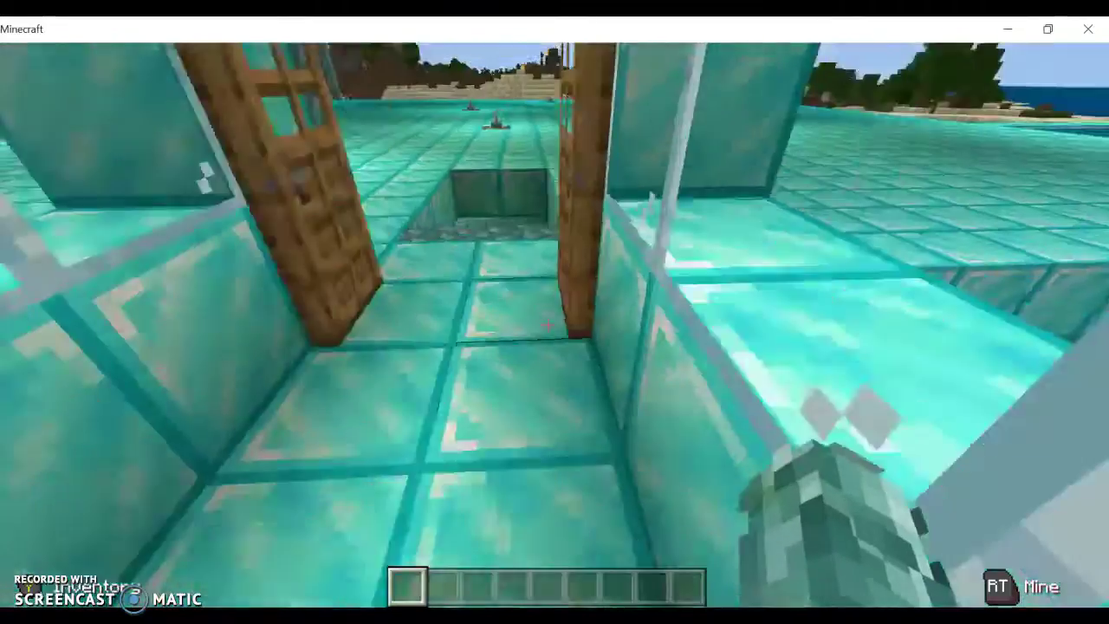
{"action": "key", "text": "w"}
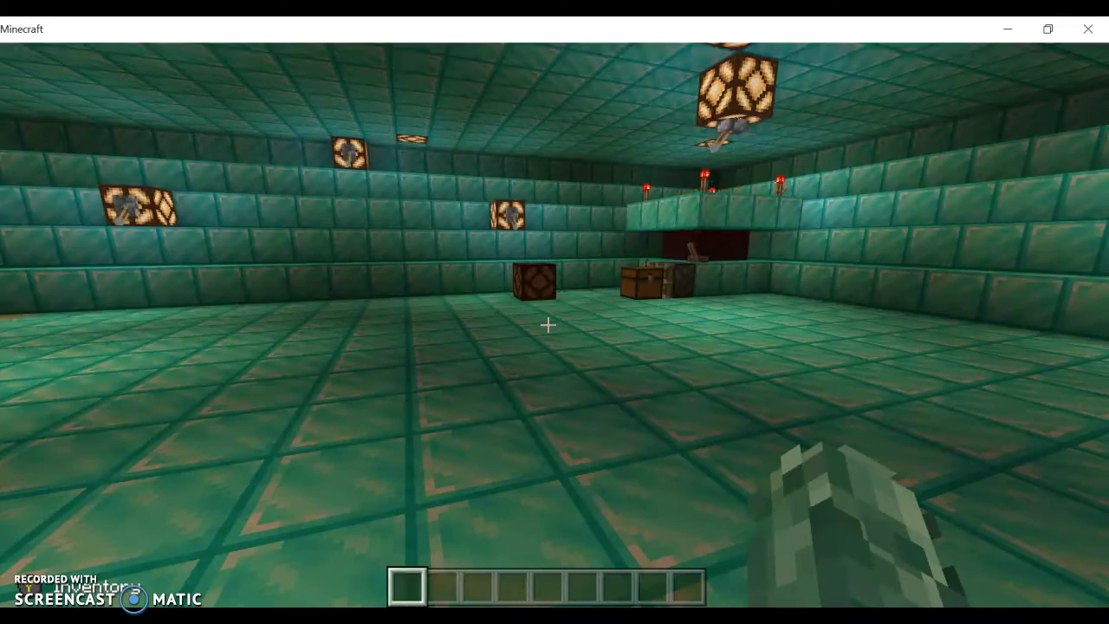
Look around the prismarine room toward the lever beside the chest.
{"action": "left_click_drag", "start_coordinate": [548, 325], "coordinate": [548, 324]}
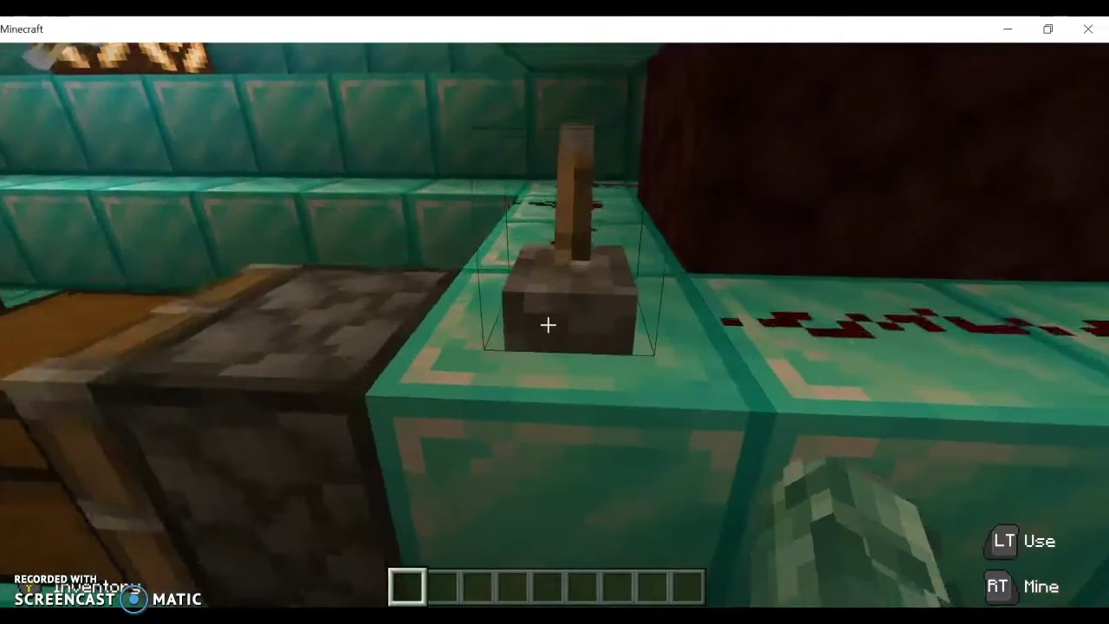
Flip the lever to light the lamps and extend the piston, then view the chest's diamond gear.
{"action": "right_click", "coordinate": [548, 325]}
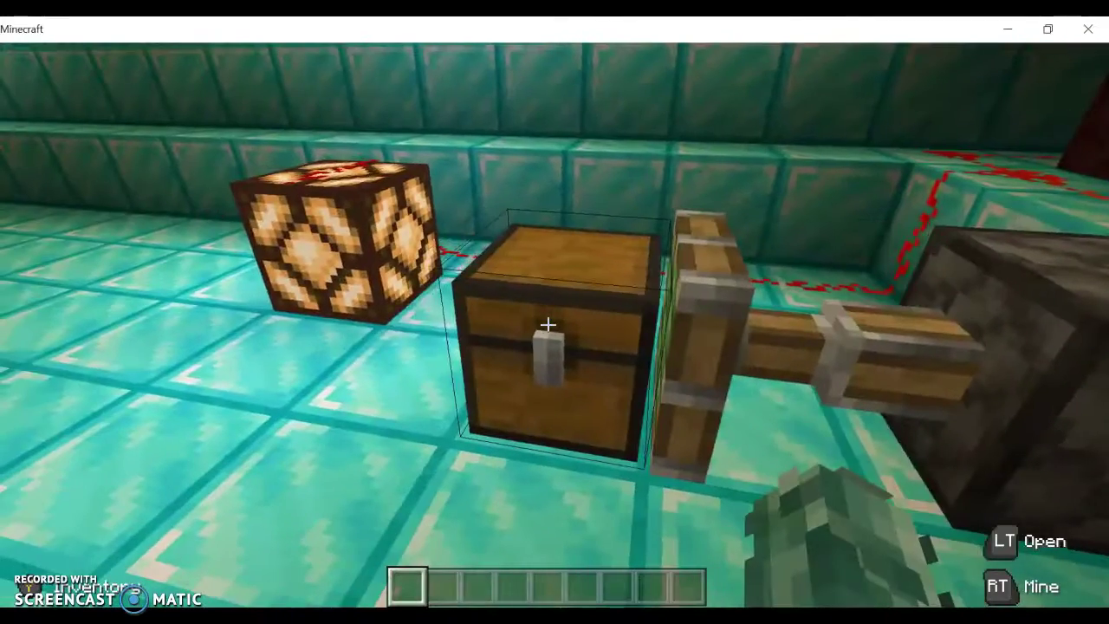
{"action": "right_click", "coordinate": [547, 325]}
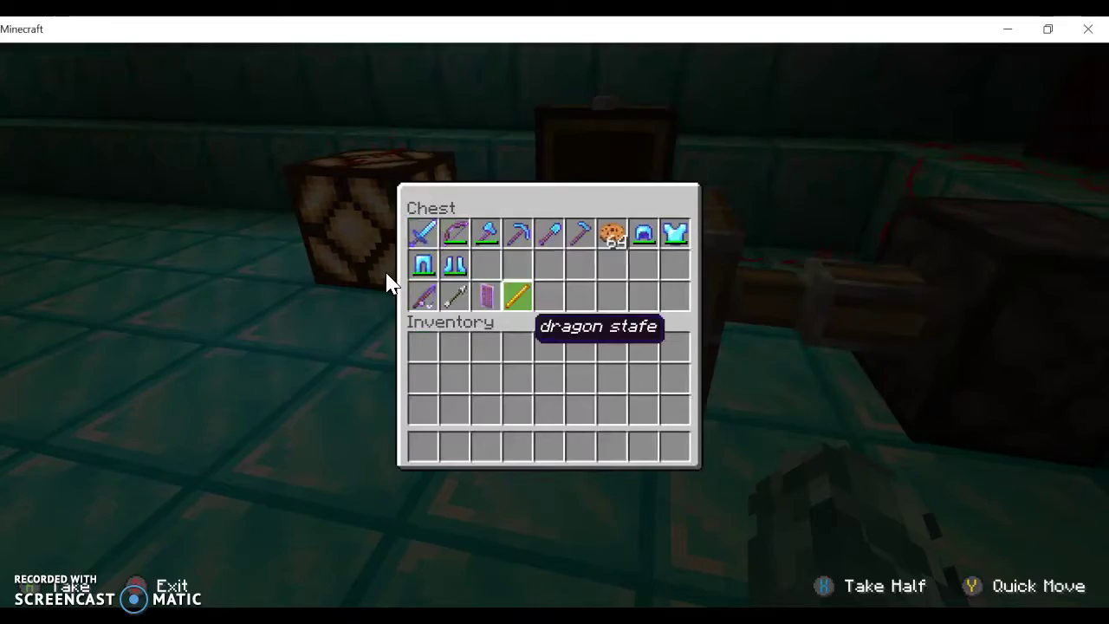
{"action": "key", "text": "Escape"}
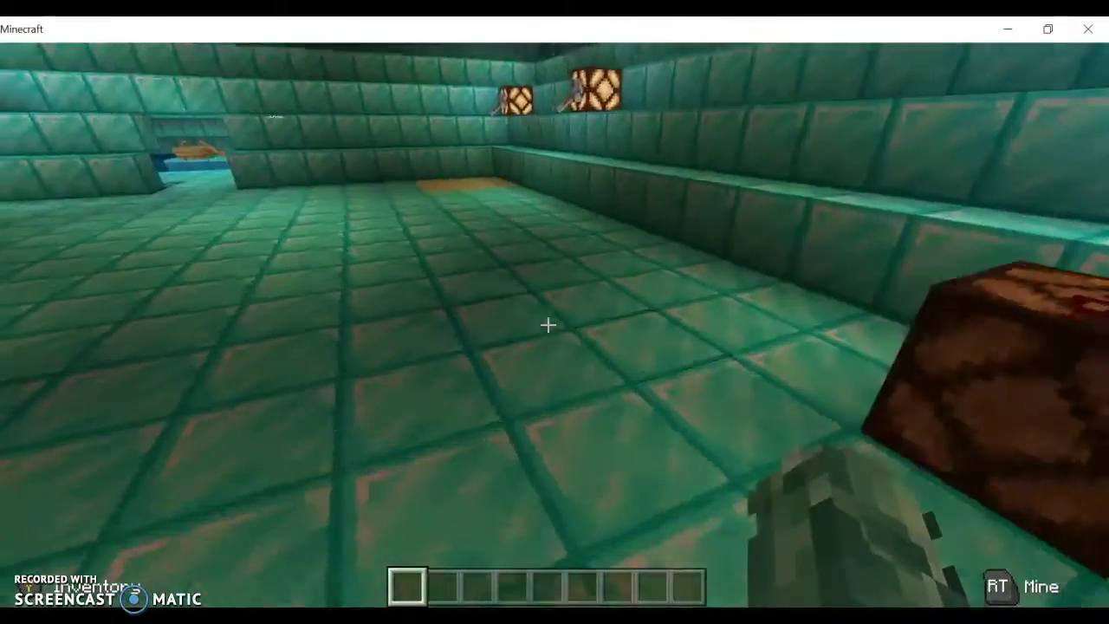
Take a dragon egg from the Nature catalogue and place it on the sand block.
{"action": "key", "text": "e"}
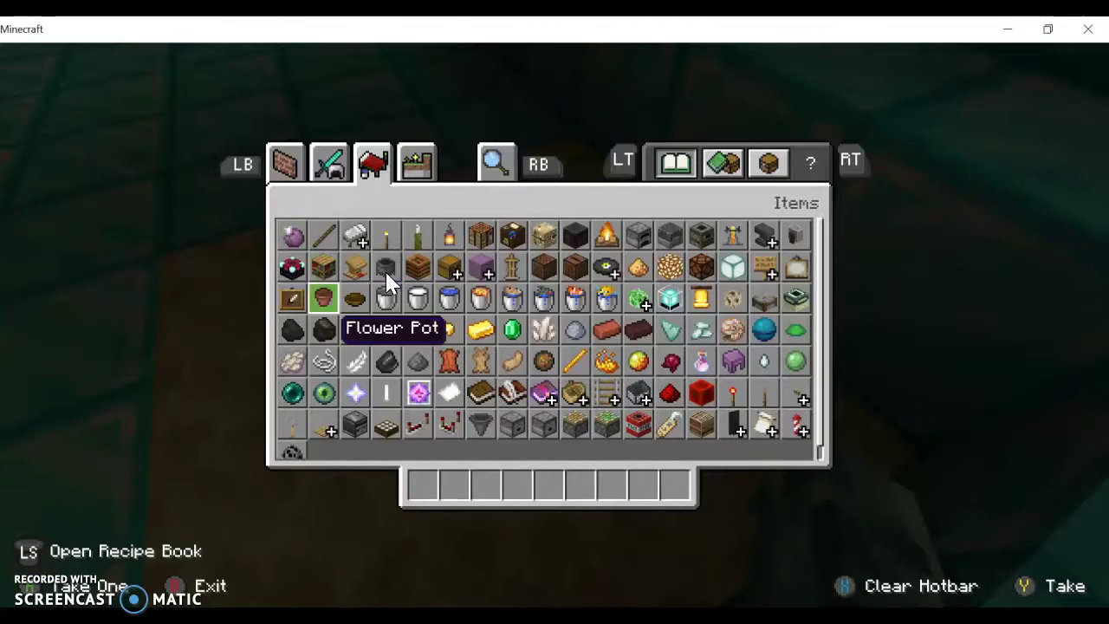
{"action": "key", "text": "Right"}
{"action": "key", "text": "Right"}
{"action": "key", "text": "Right"}
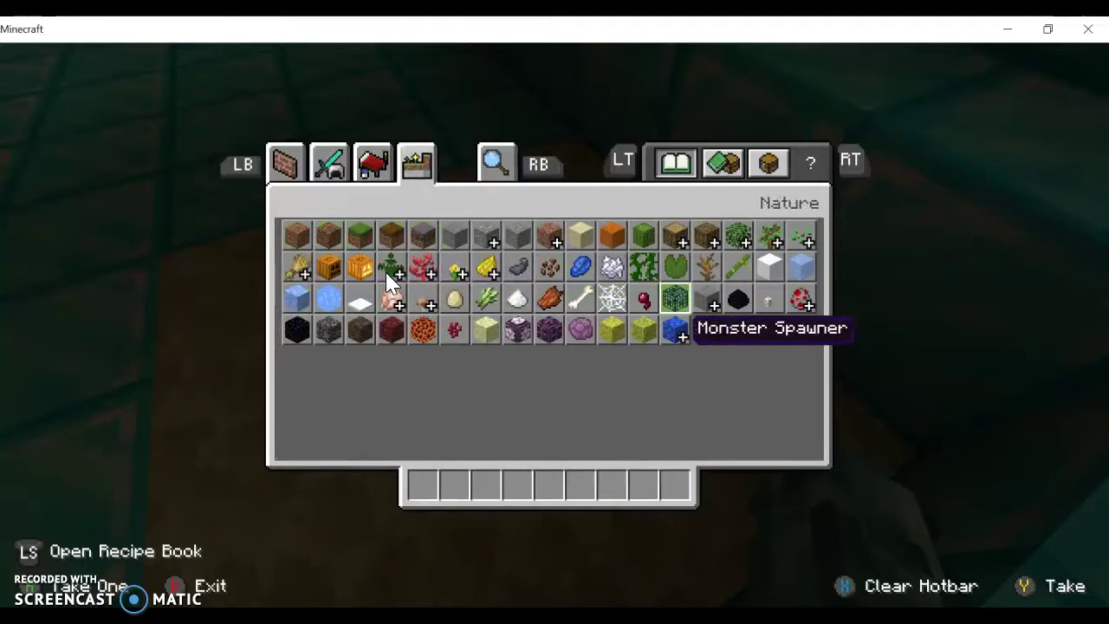
{"action": "key", "text": "Escape"}
{"action": "right_click", "coordinate": [390, 278]}
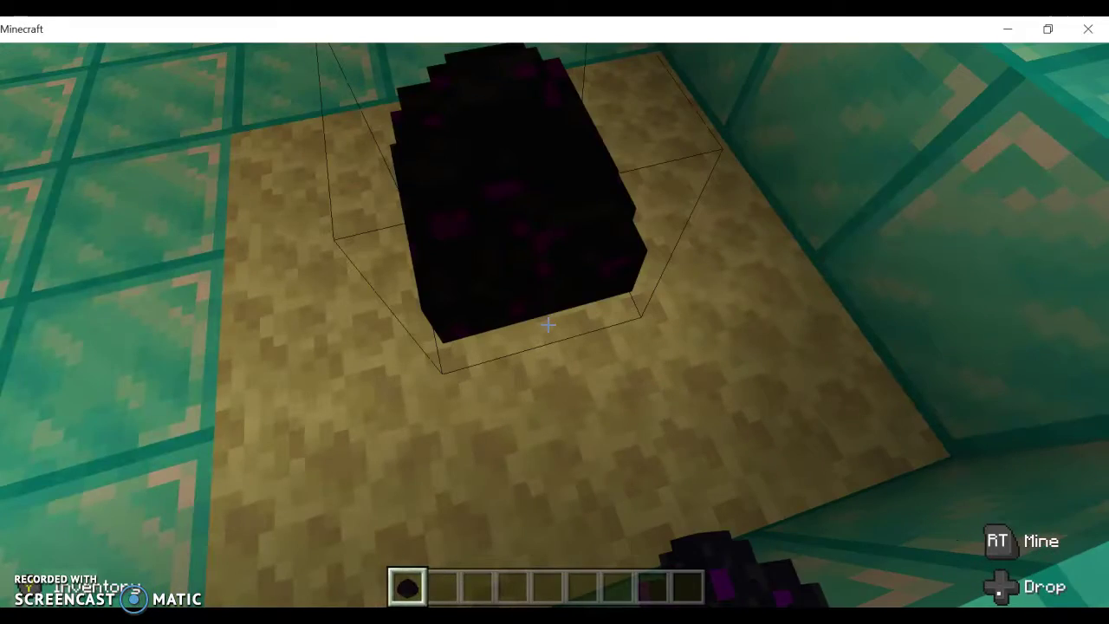
{"action": "key", "text": "e"}
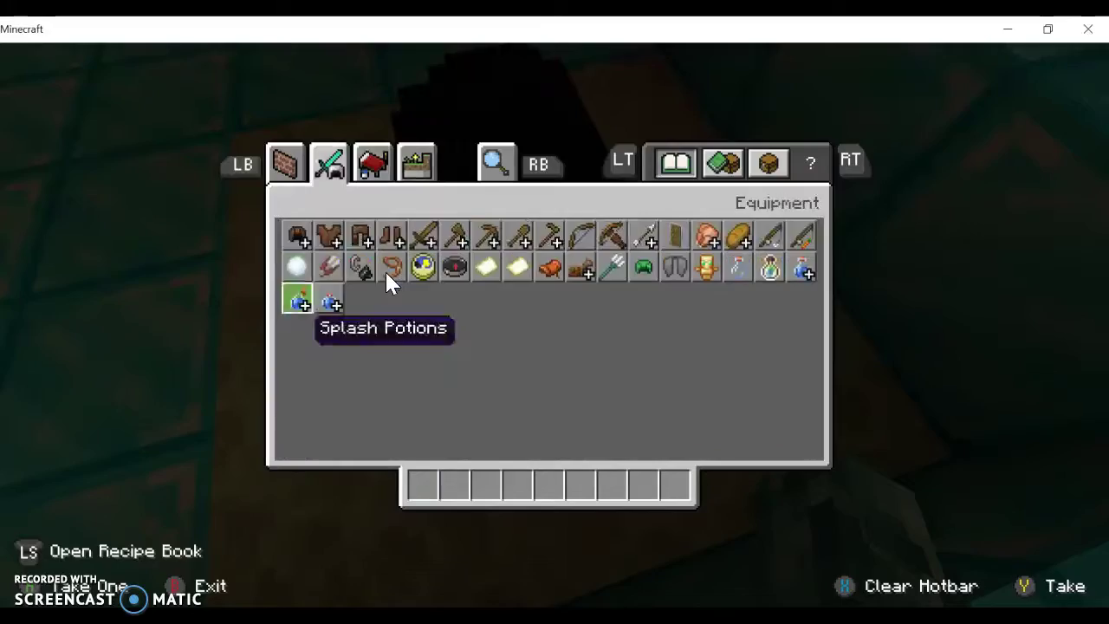
{"action": "key", "text": "Escape"}
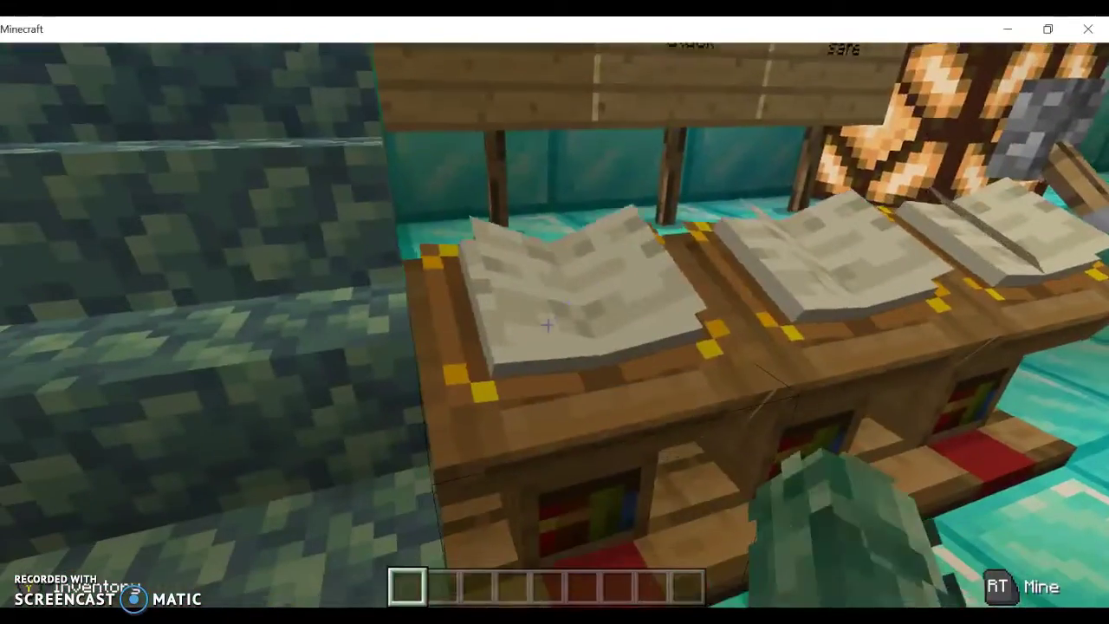
Open the book on the lectern to read it.
{"action": "right_click", "coordinate": [547, 325]}
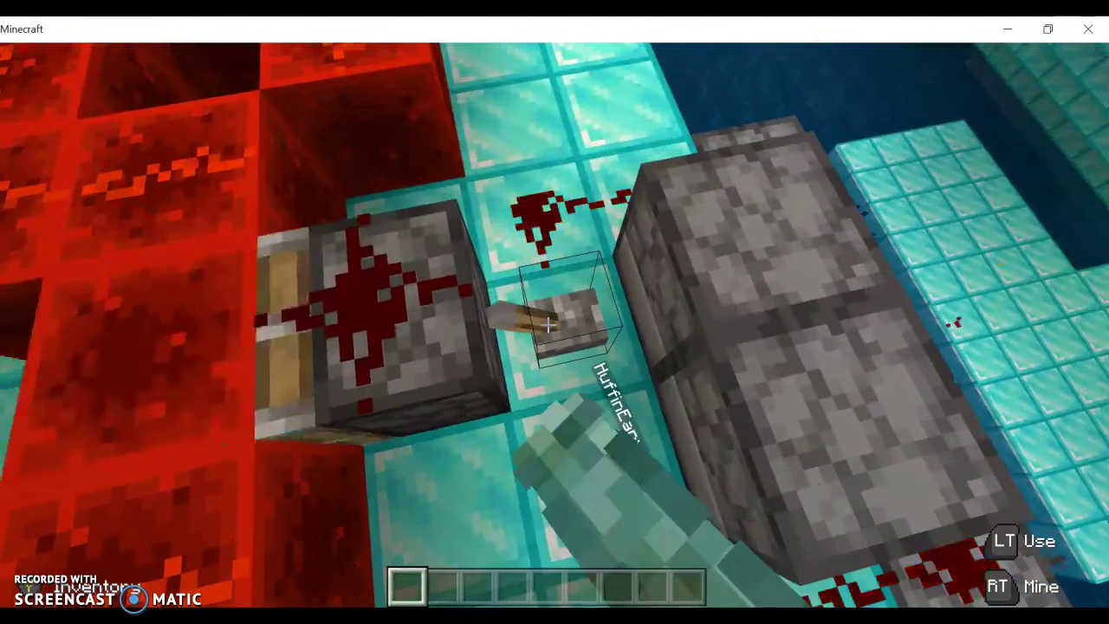
Fire the cannon with its lever, then walk through the doorway toward the lamp and chest.
{"action": "right_click", "coordinate": [548, 325]}
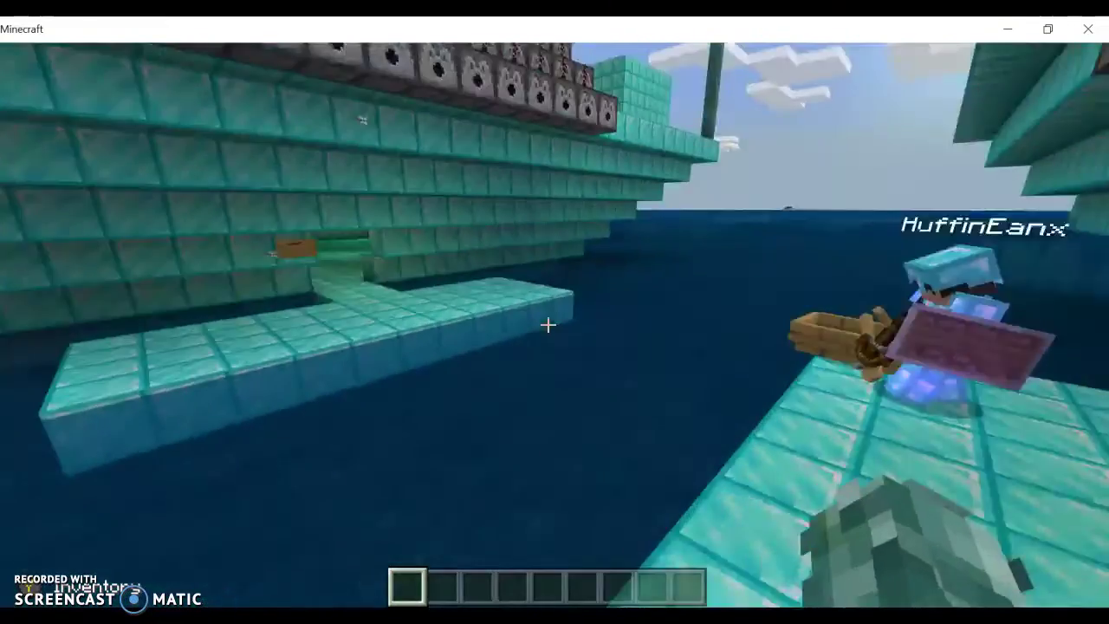
{"action": "key", "text": "w"}
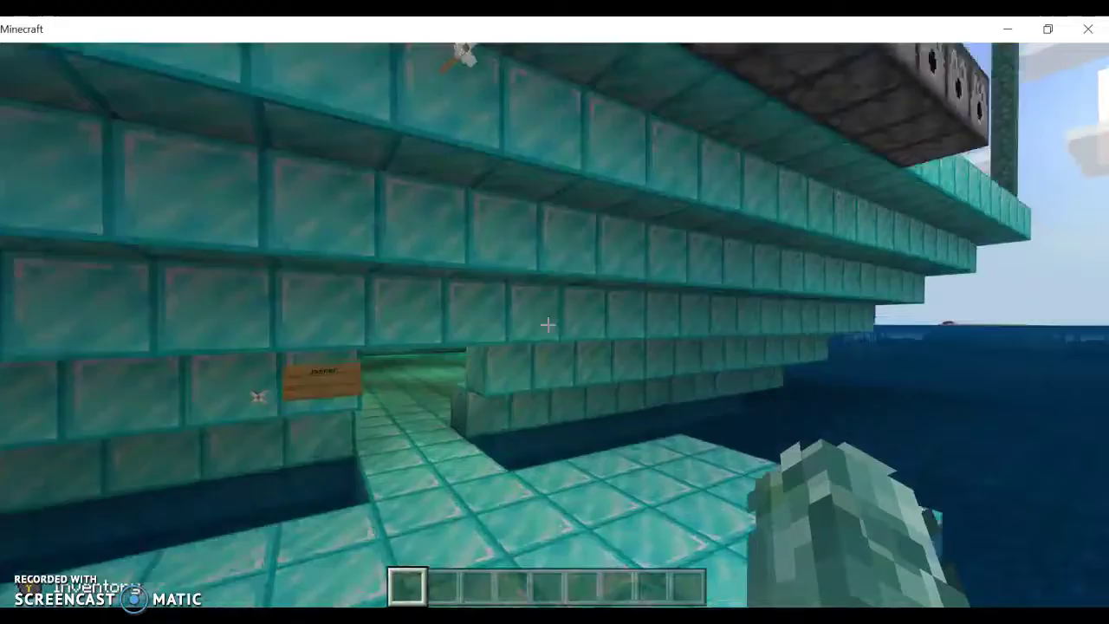
{"action": "key", "text": "w"}
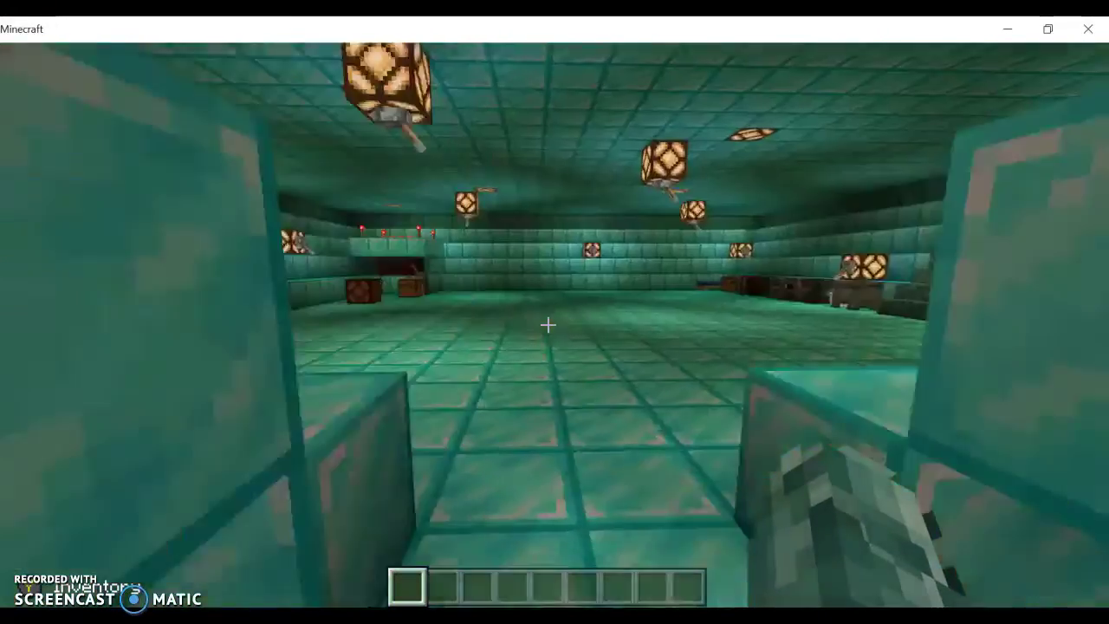
{"action": "key", "text": "w"}
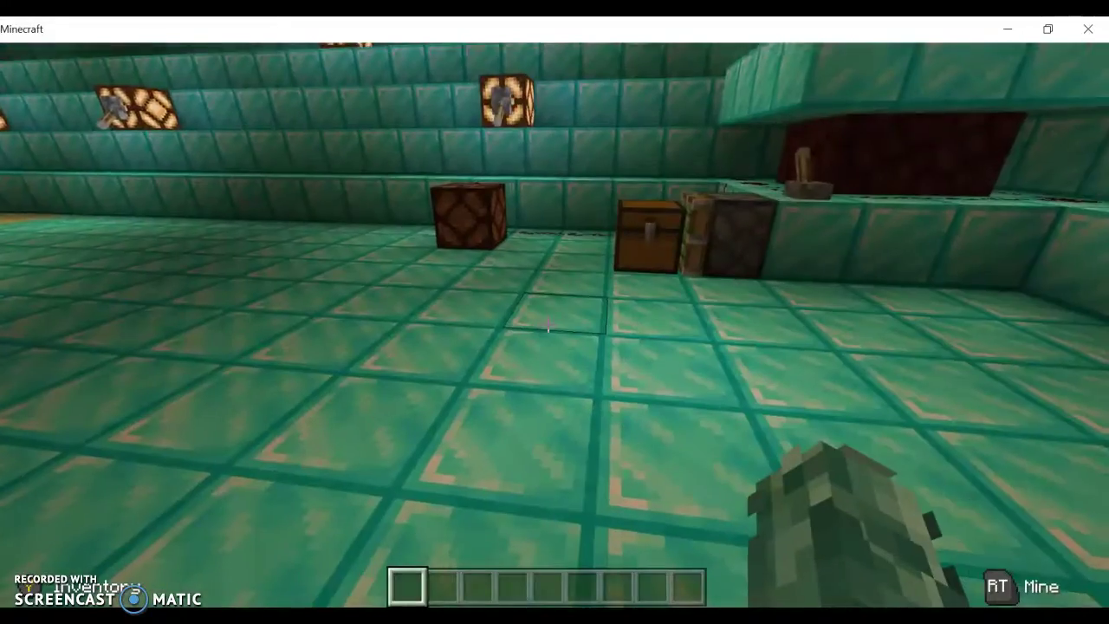
Walk past the dragon egg and toggle the lever, lighting the lamps and pushing the chest.
{"action": "key", "text": "w"}
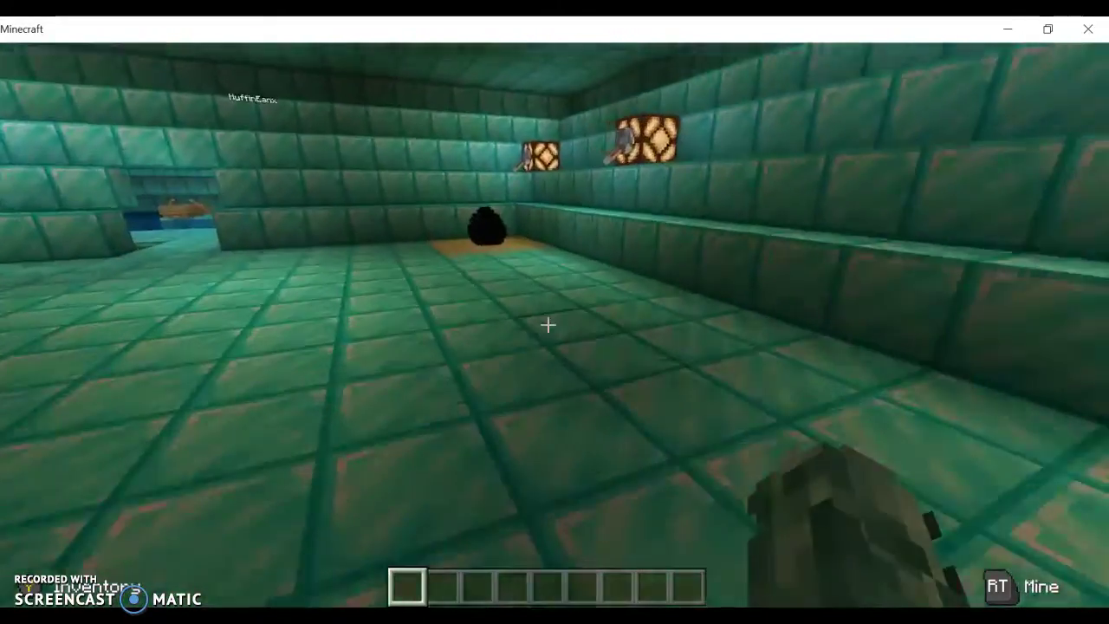
{"action": "key", "text": "w"}
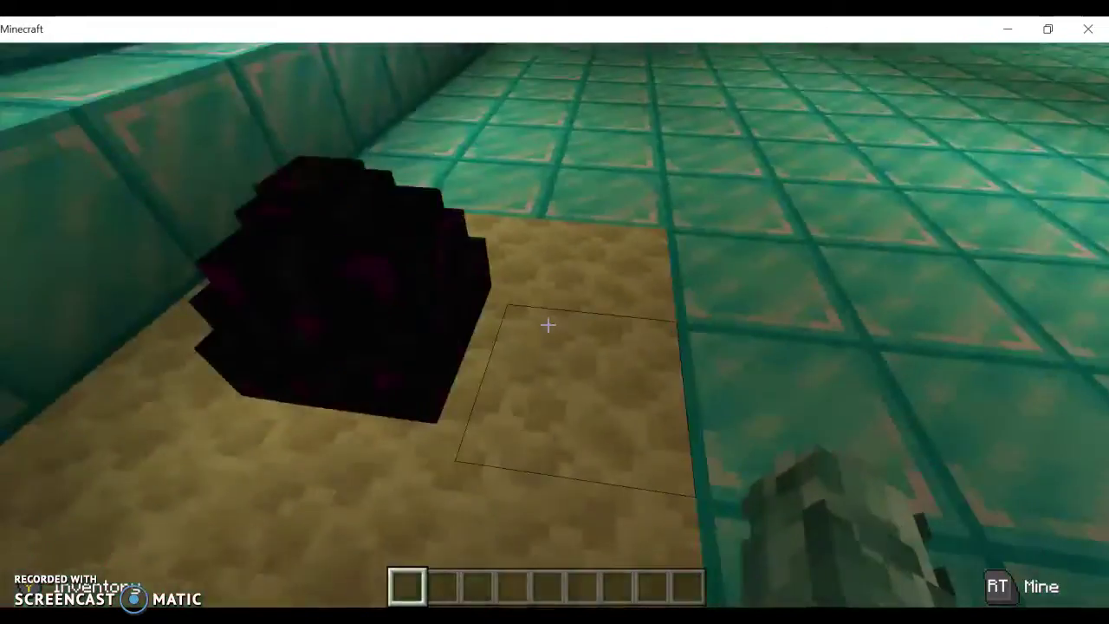
{"action": "key", "text": "w"}
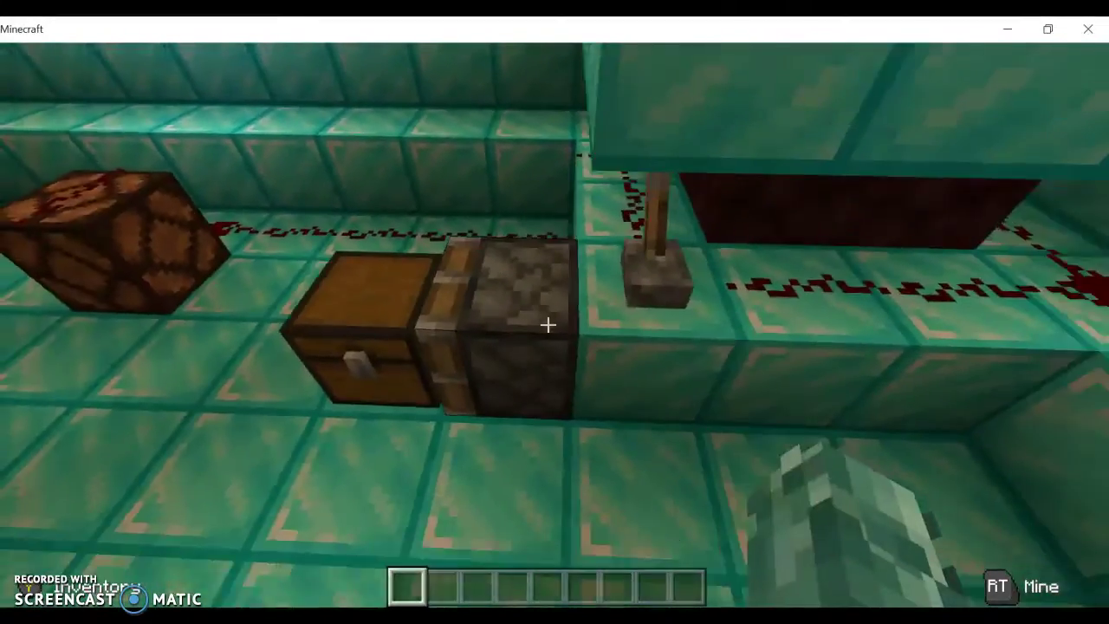
{"action": "right_click", "coordinate": [548, 325]}
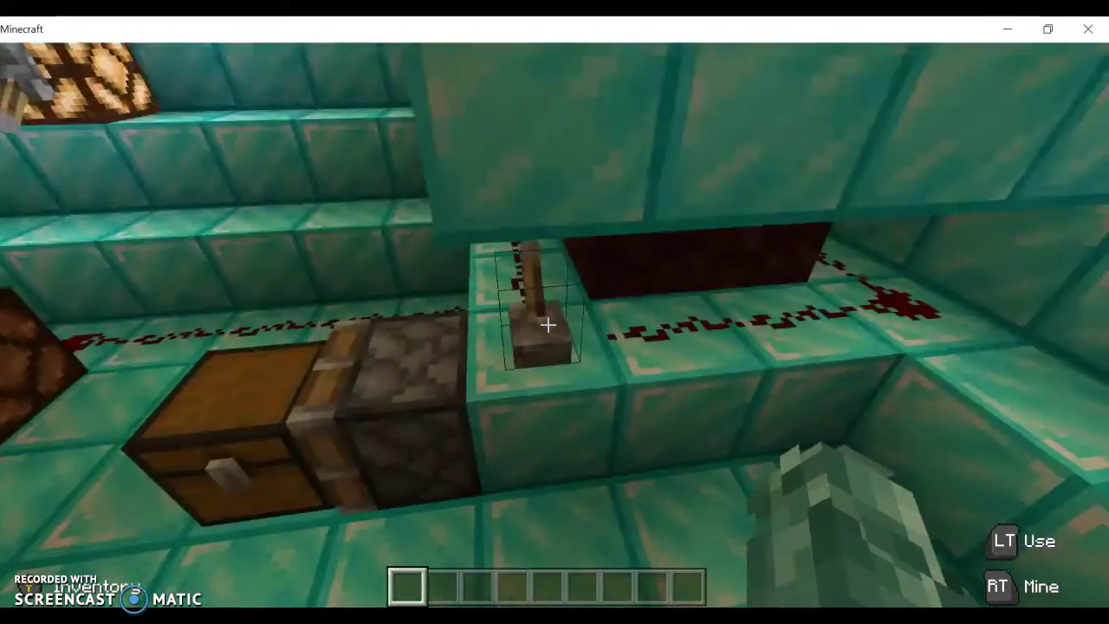
{"action": "right_click", "coordinate": [547, 325]}
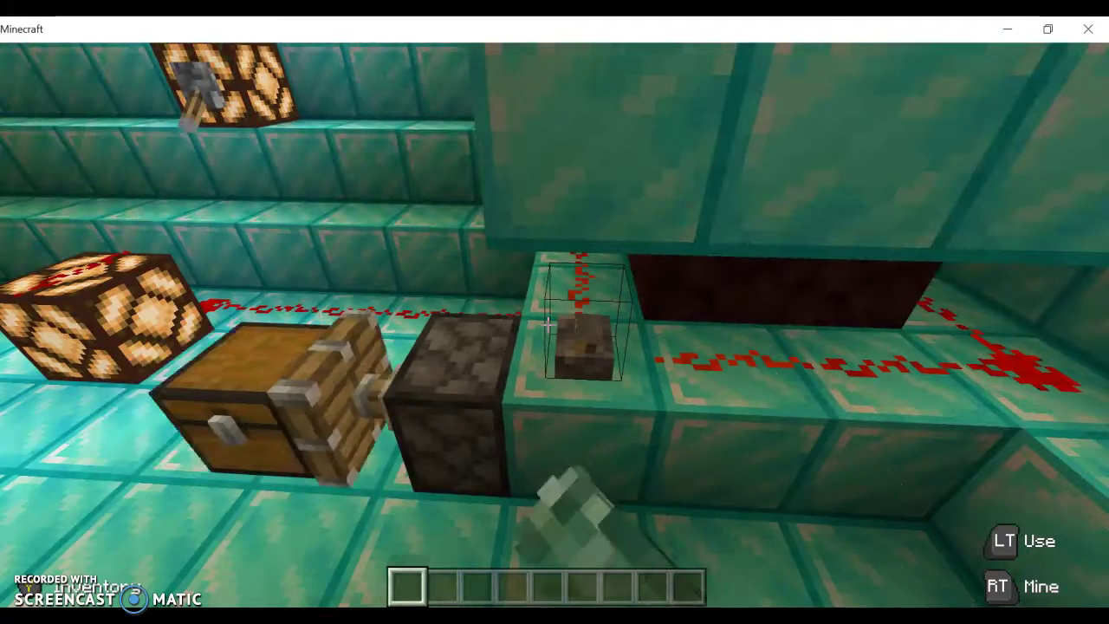
{"action": "right_click", "coordinate": [547, 325]}
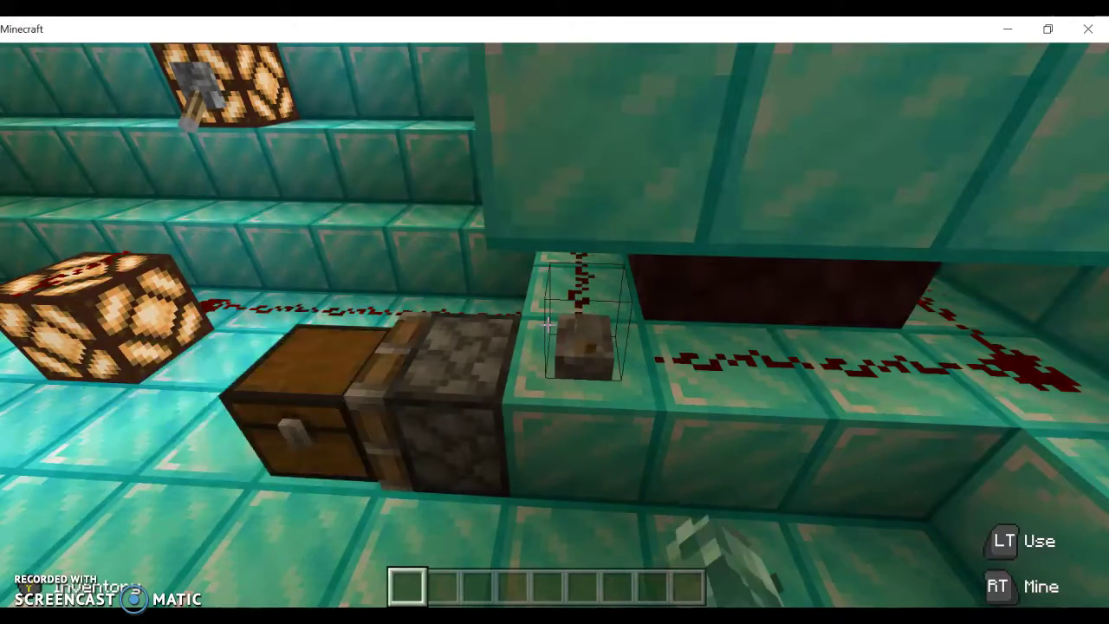
{"action": "right_click", "coordinate": [548, 325]}
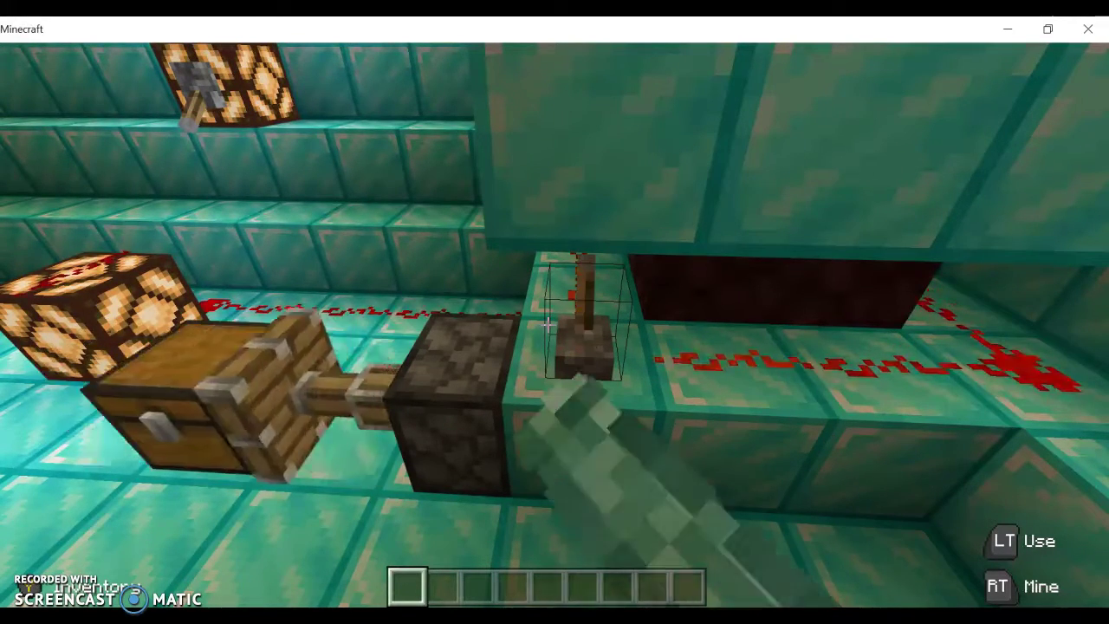
Keep flipping the lever repeatedly, switching the piston and lamps on and off.
{"action": "right_click", "coordinate": [547, 324]}
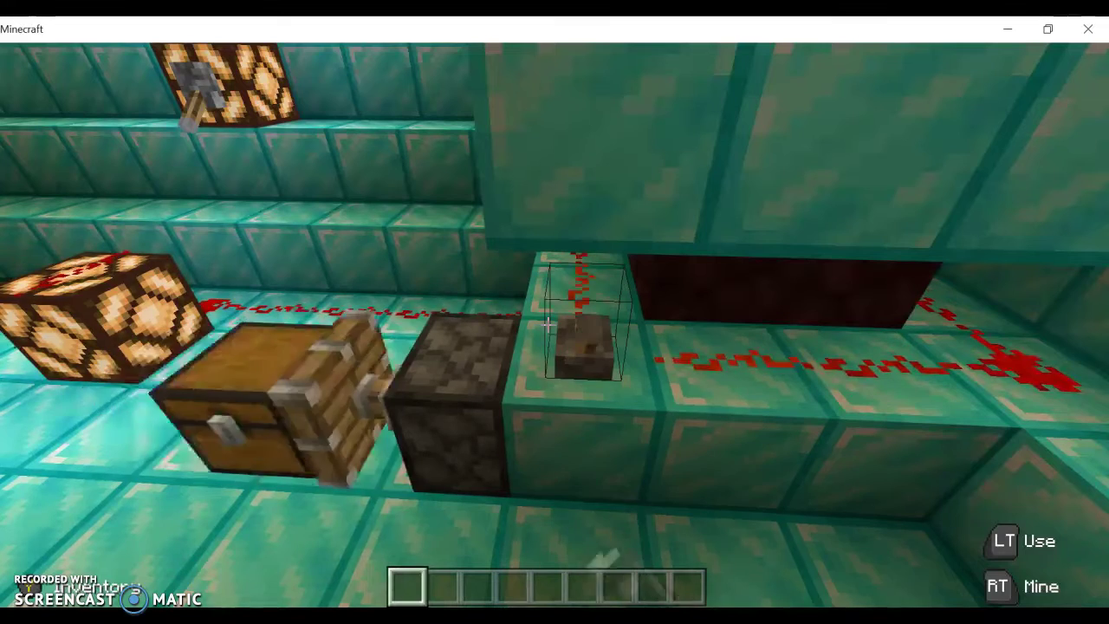
{"action": "right_click", "coordinate": [548, 325]}
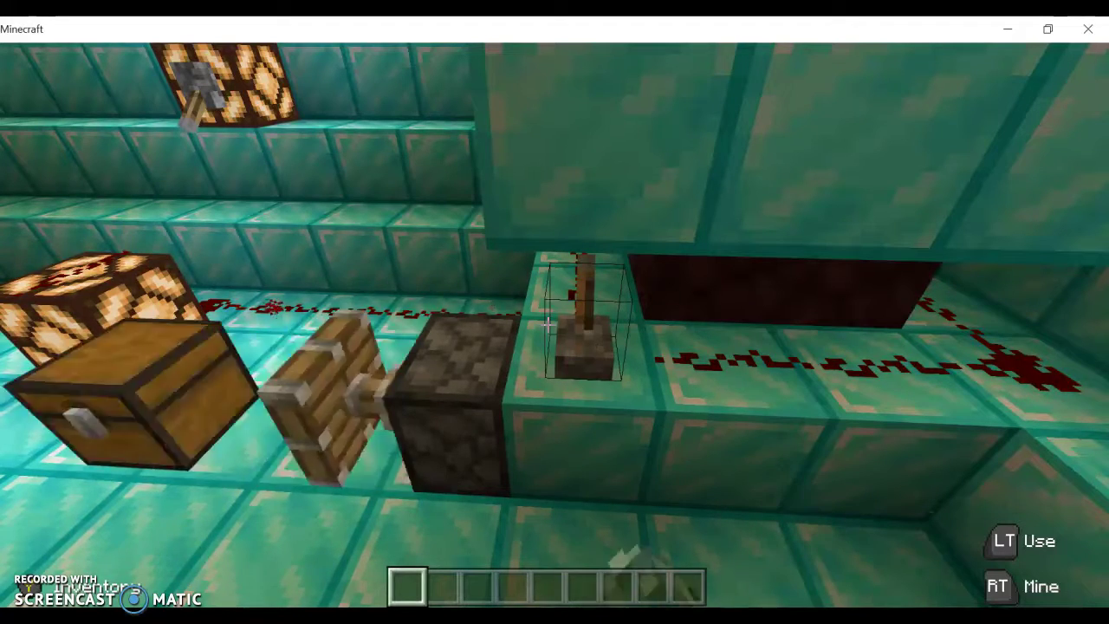
{"action": "right_click", "coordinate": [548, 325]}
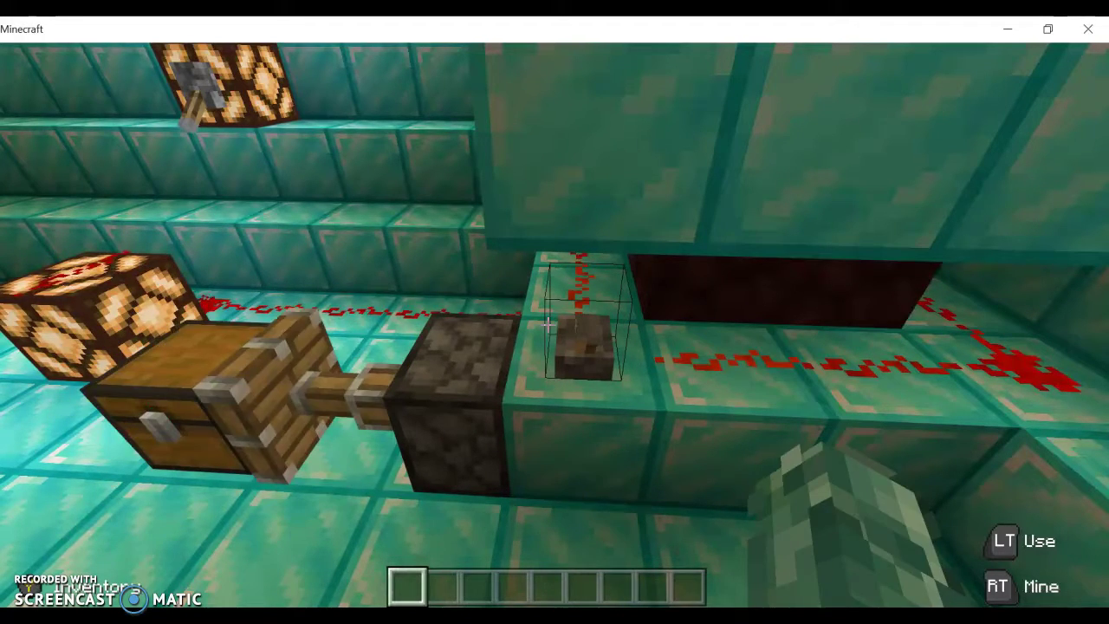
{"action": "right_click", "coordinate": [548, 325]}
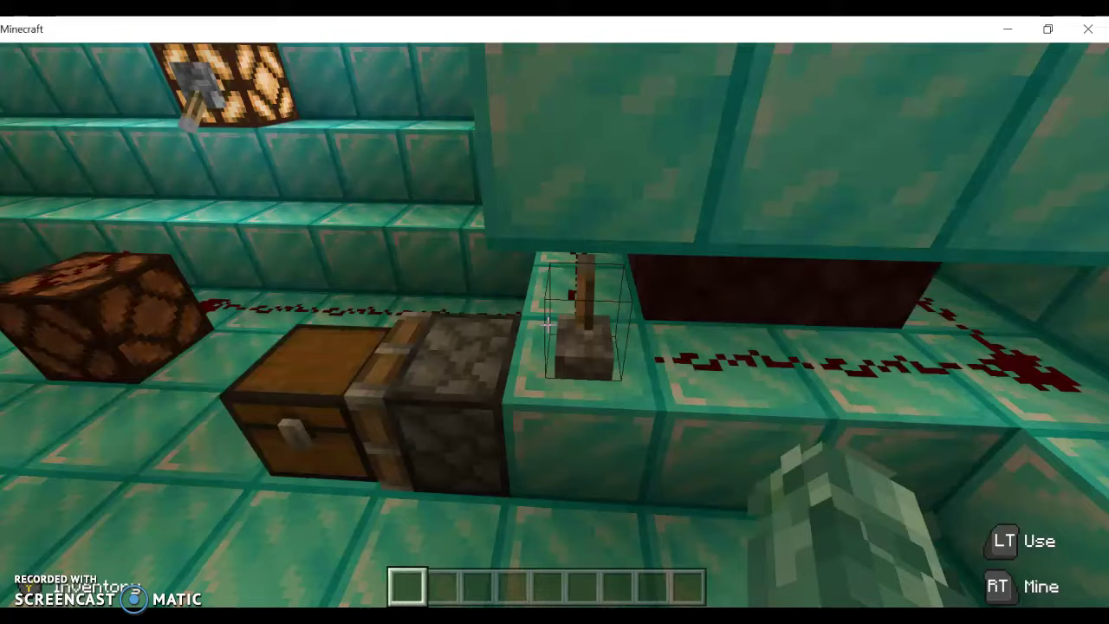
{"action": "right_click", "coordinate": [551, 325]}
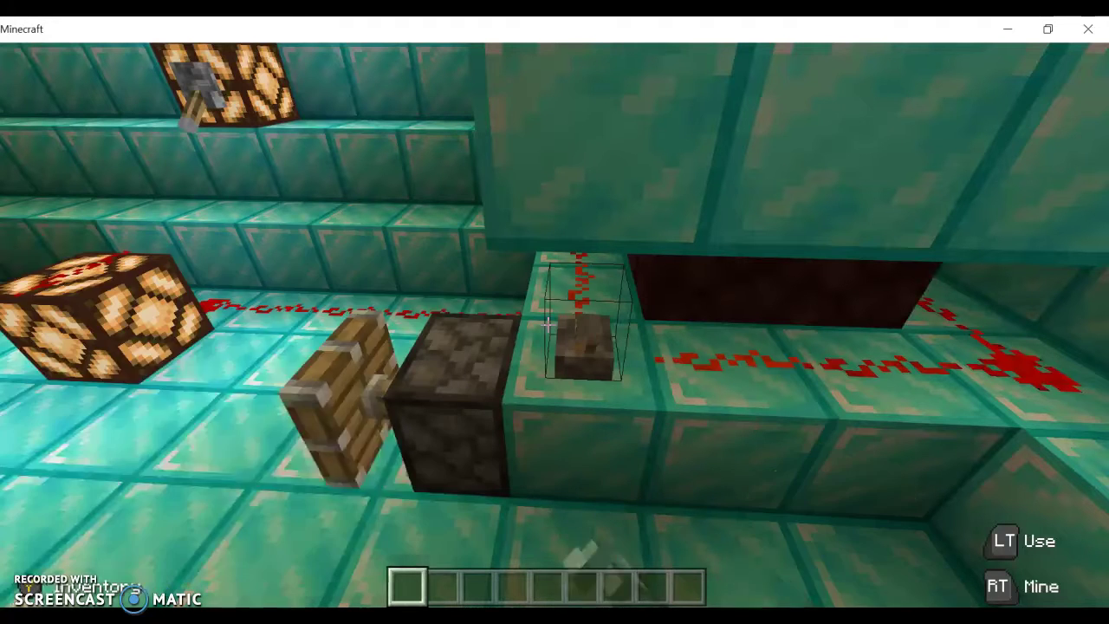
{"action": "right_click", "coordinate": [550, 324]}
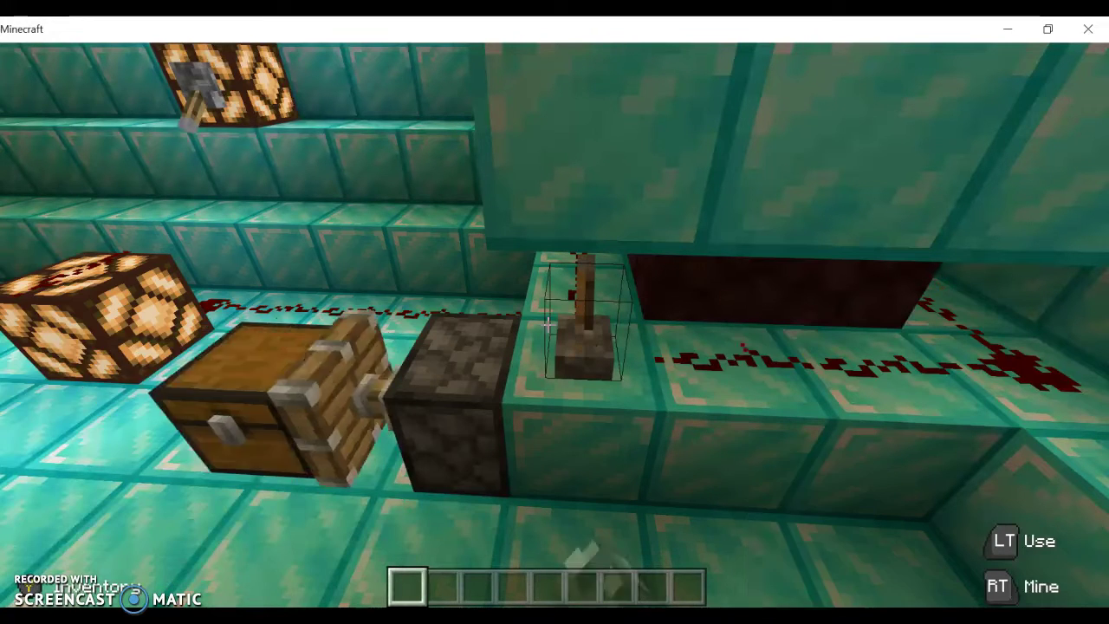
{"action": "right_click", "coordinate": [551, 325]}
{"action": "right_click", "coordinate": [550, 324]}
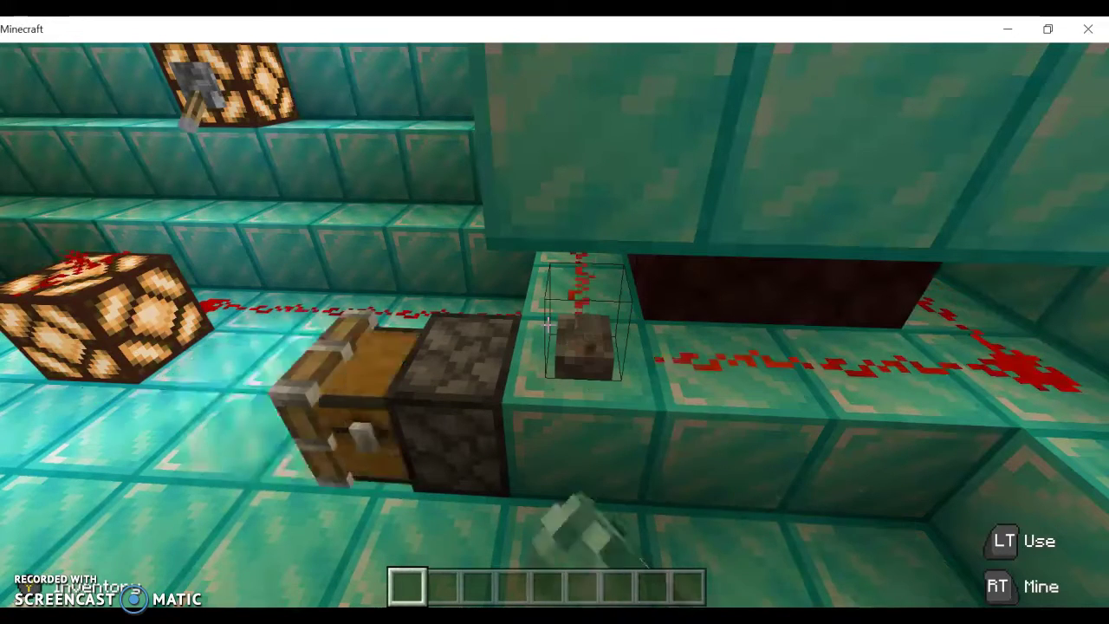
{"action": "right_click", "coordinate": [551, 325]}
{"action": "right_click", "coordinate": [550, 325]}
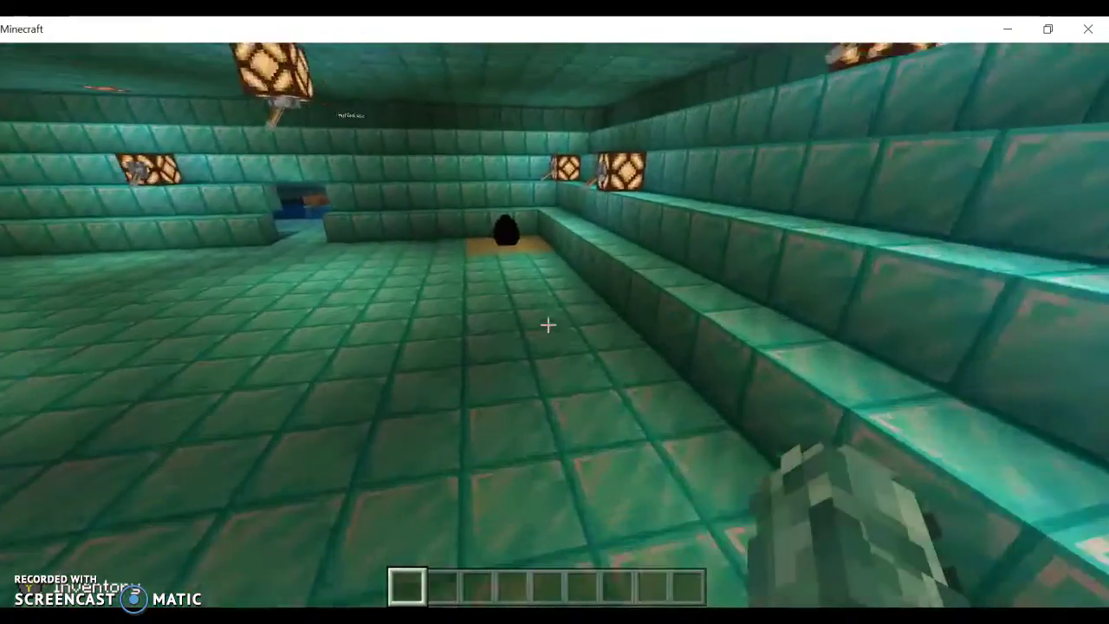
Walk along the diamond blocks to the wooden plank bridge over the water.
{"action": "key", "text": "w"}
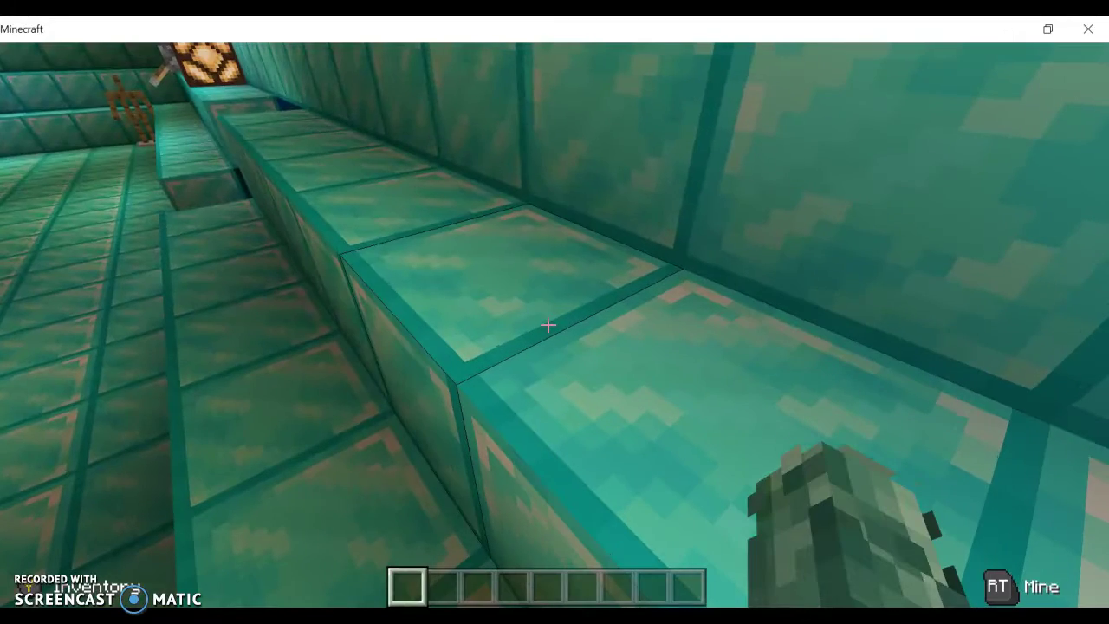
{"action": "key", "text": "w"}
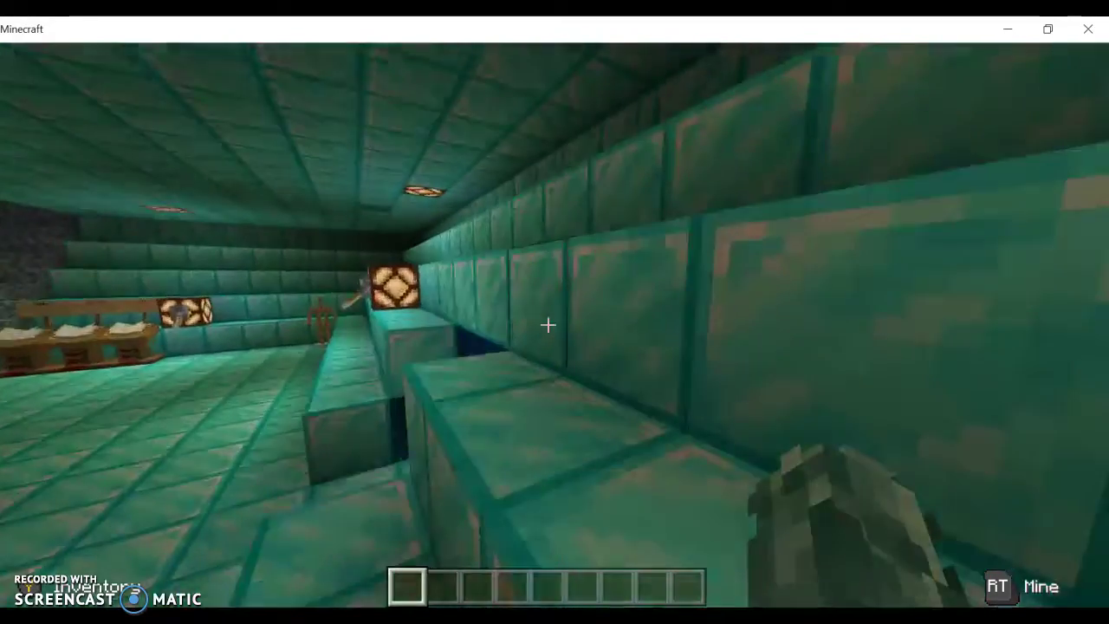
{"action": "key", "text": "w"}
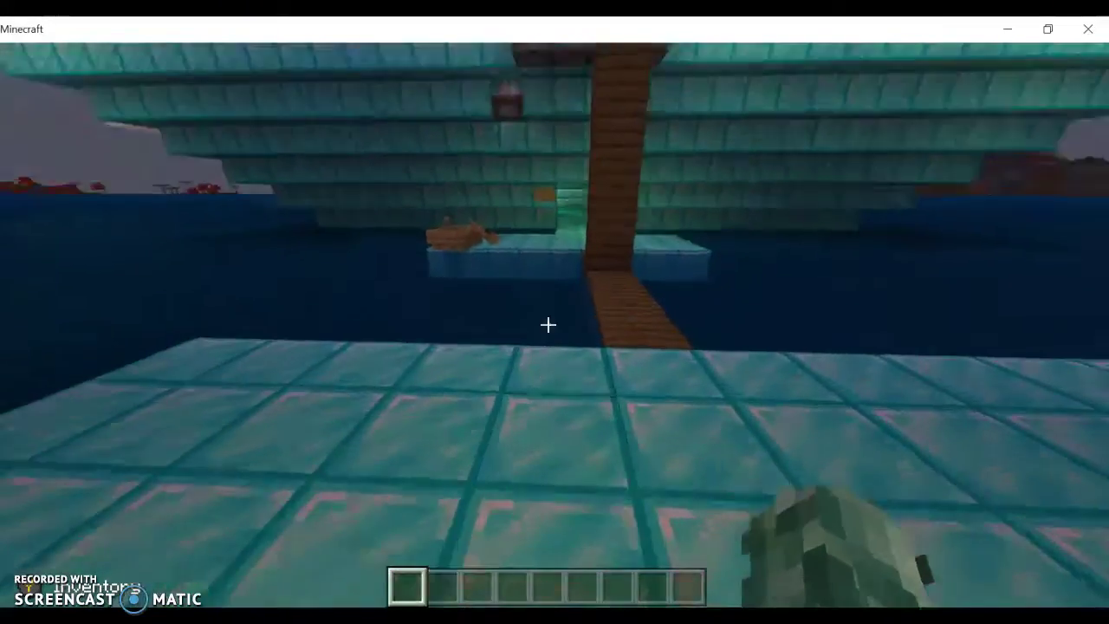
{"action": "key", "text": "w"}
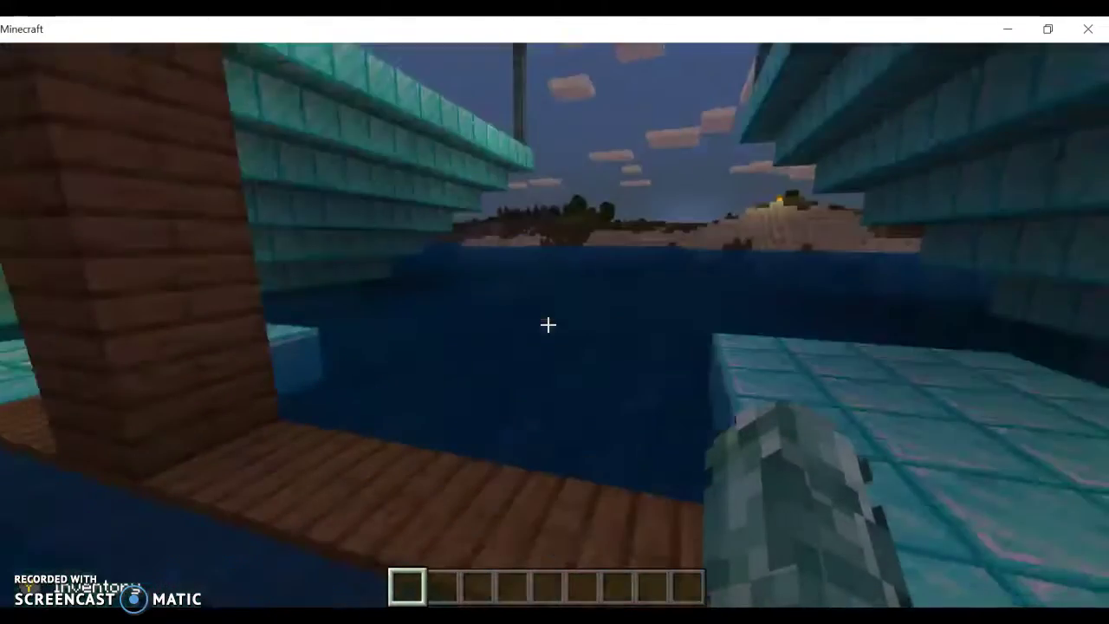
Break three plank blocks from the bridge, then pause and resume the game.
{"action": "left_click", "coordinate": [547, 325]}
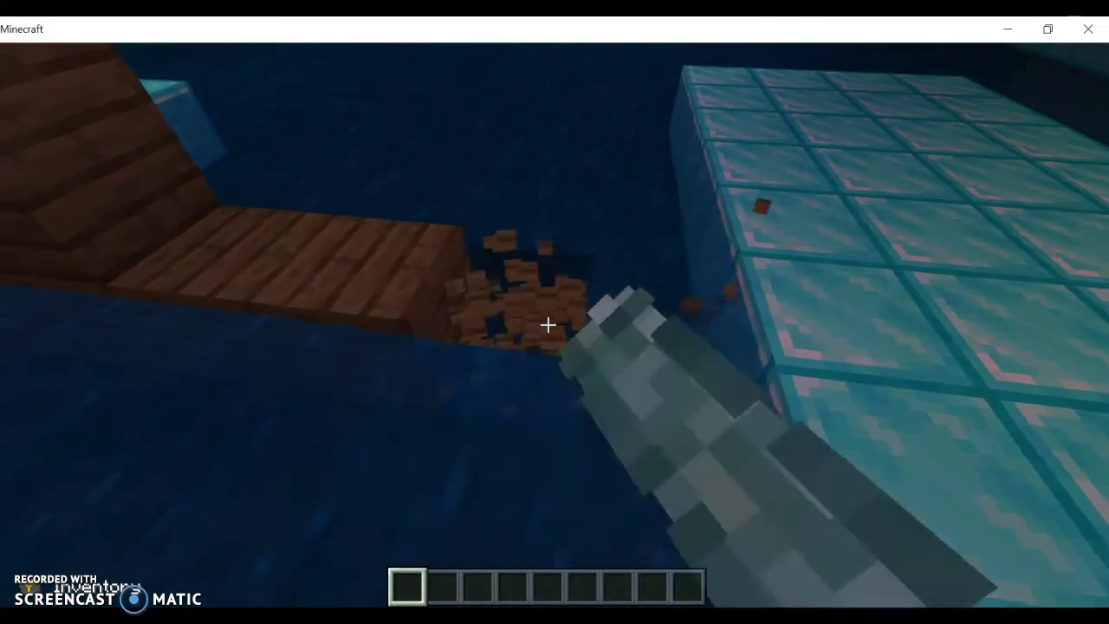
{"action": "left_click", "coordinate": [548, 324]}
{"action": "left_click", "coordinate": [547, 325]}
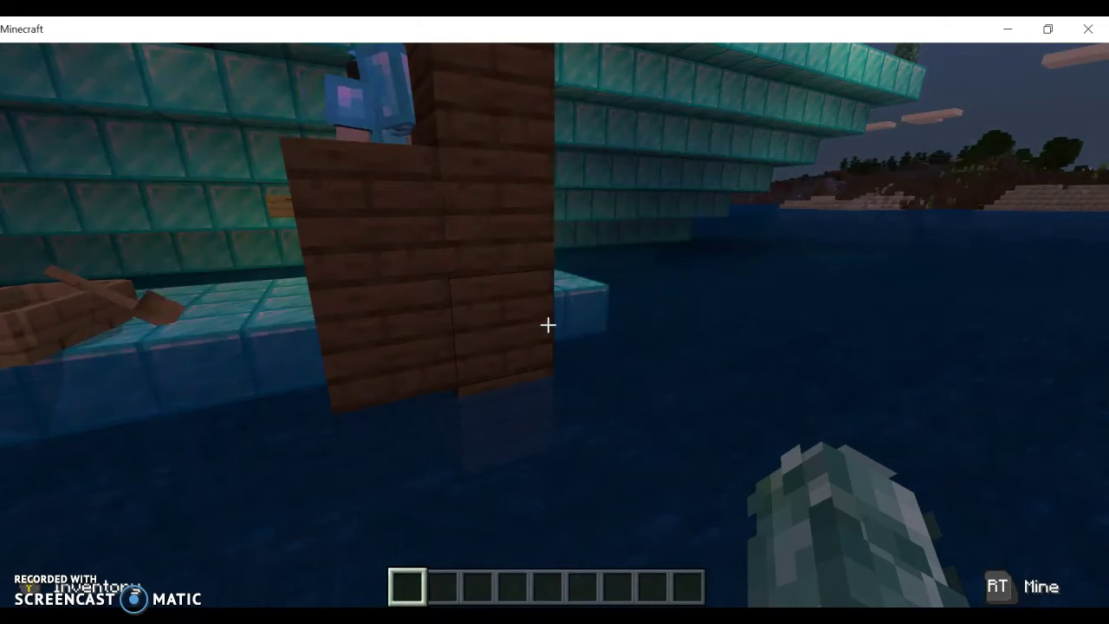
{"action": "key", "text": "Escape"}
{"action": "left_click", "coordinate": [390, 279]}
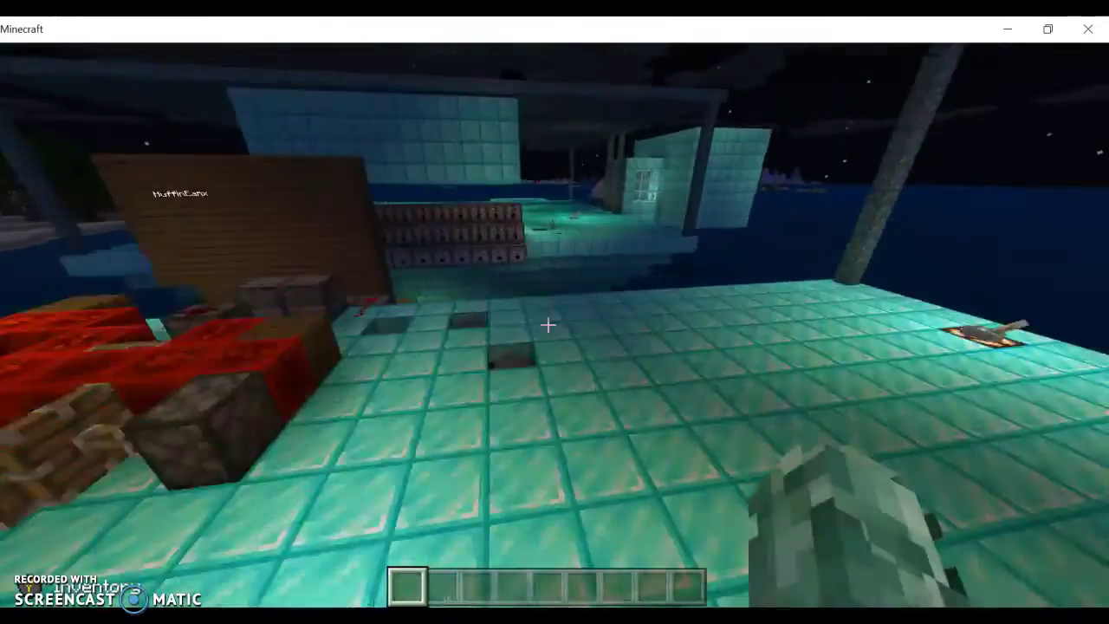
Walk past the glass section and across the diamond platform.
{"action": "key", "text": "w"}
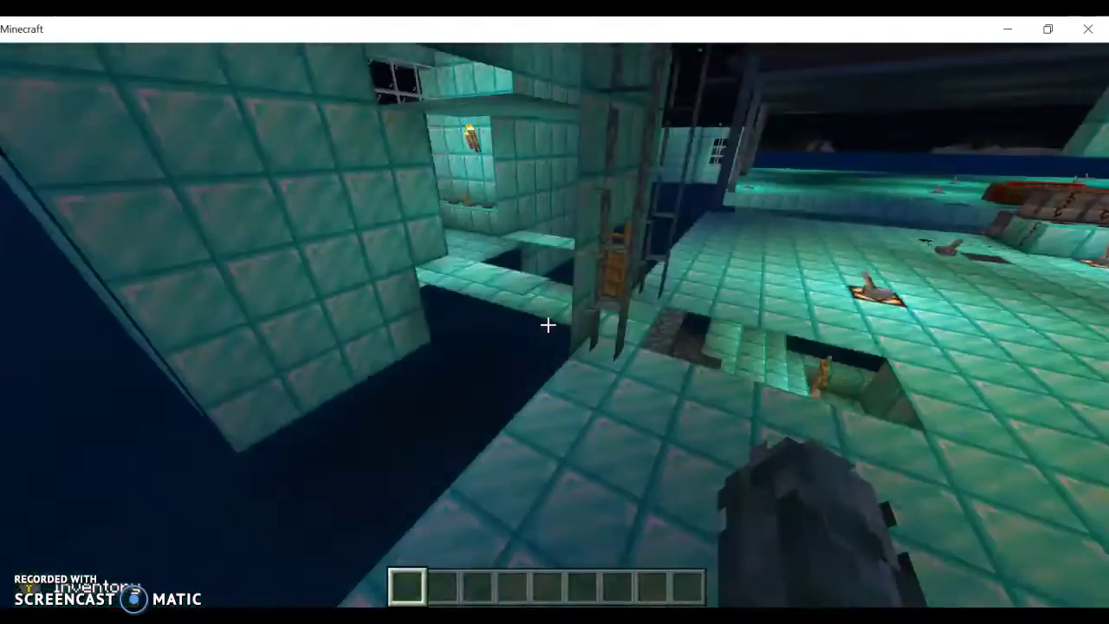
{"action": "key", "text": "w"}
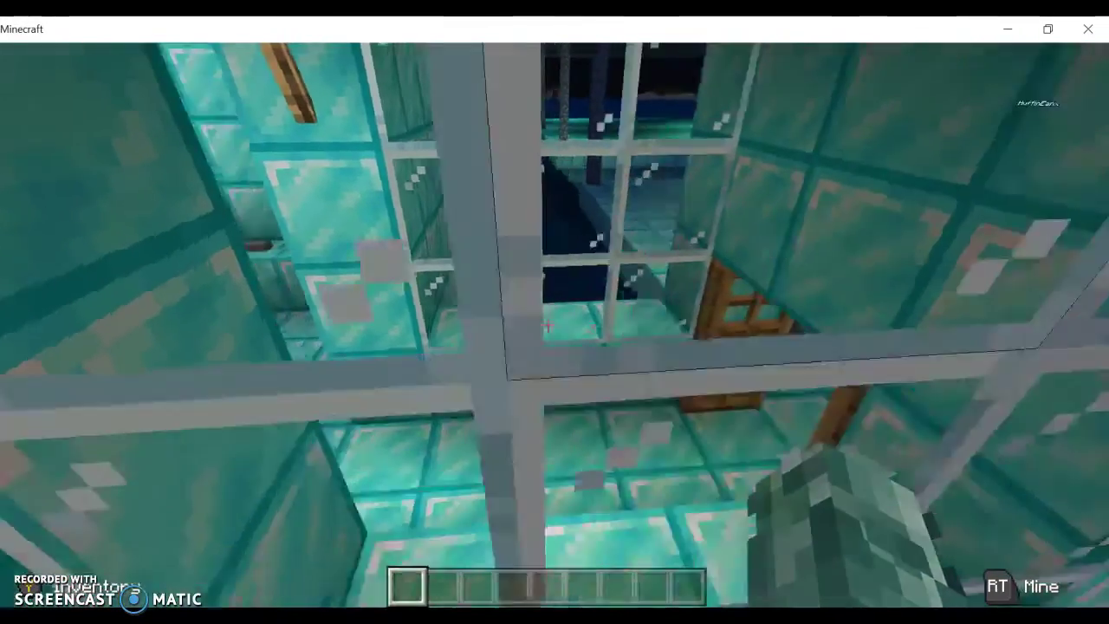
{"action": "key", "text": "w"}
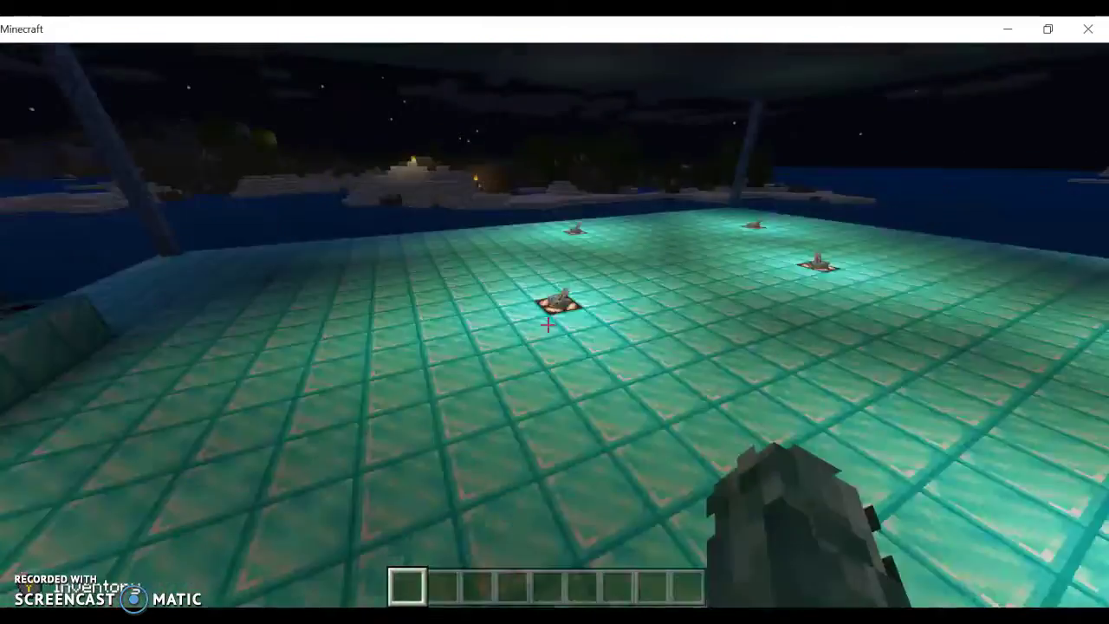
{"action": "key", "text": "w"}
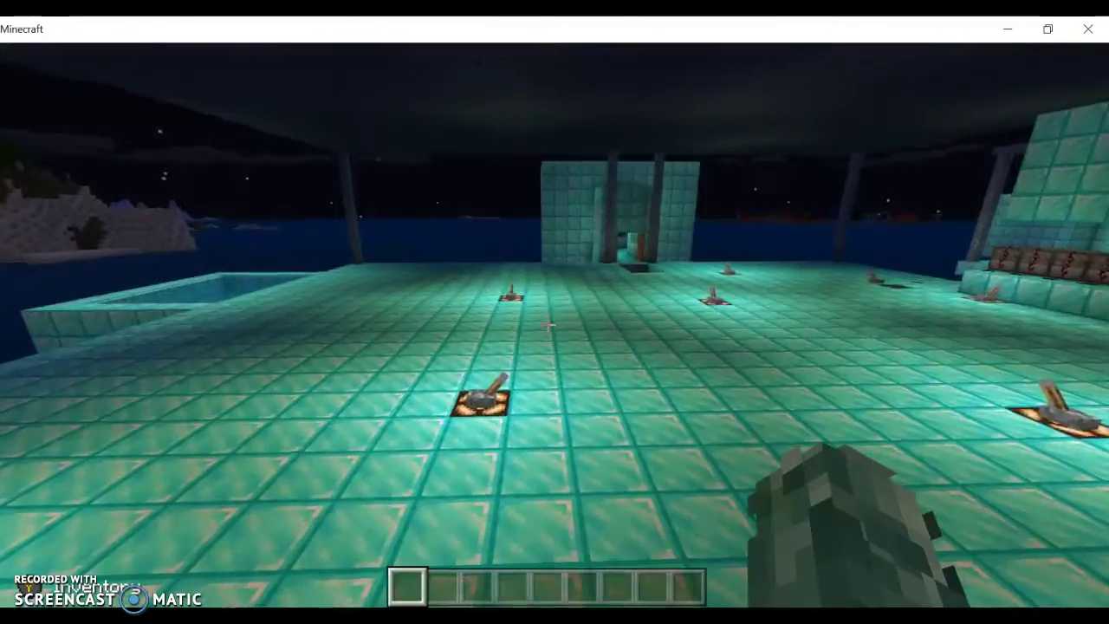
{"action": "key", "text": "w"}
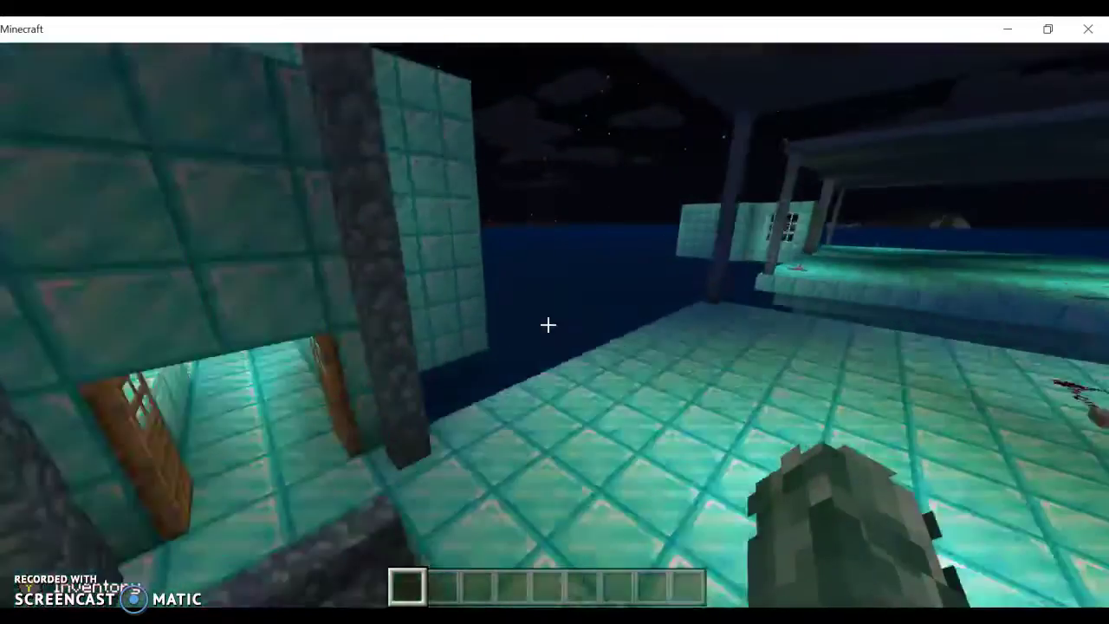
Step off the platform into the water and dive past the kelp to the seabed.
{"action": "key", "text": "w"}
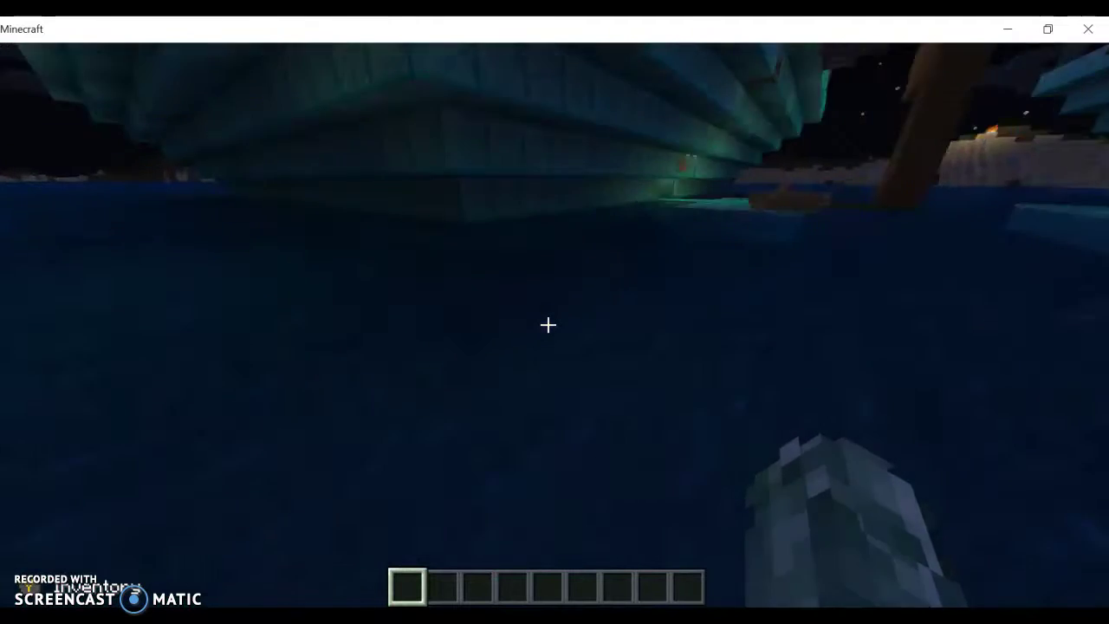
{"action": "key", "text": "w"}
{"action": "key", "text": "w"}
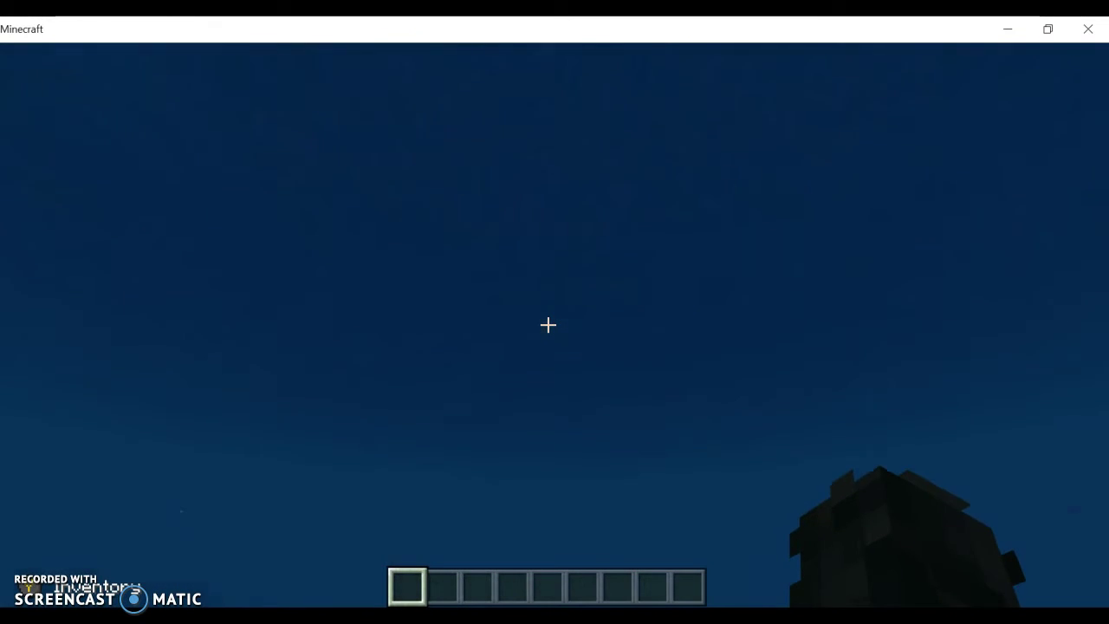
{"action": "key", "text": "space"}
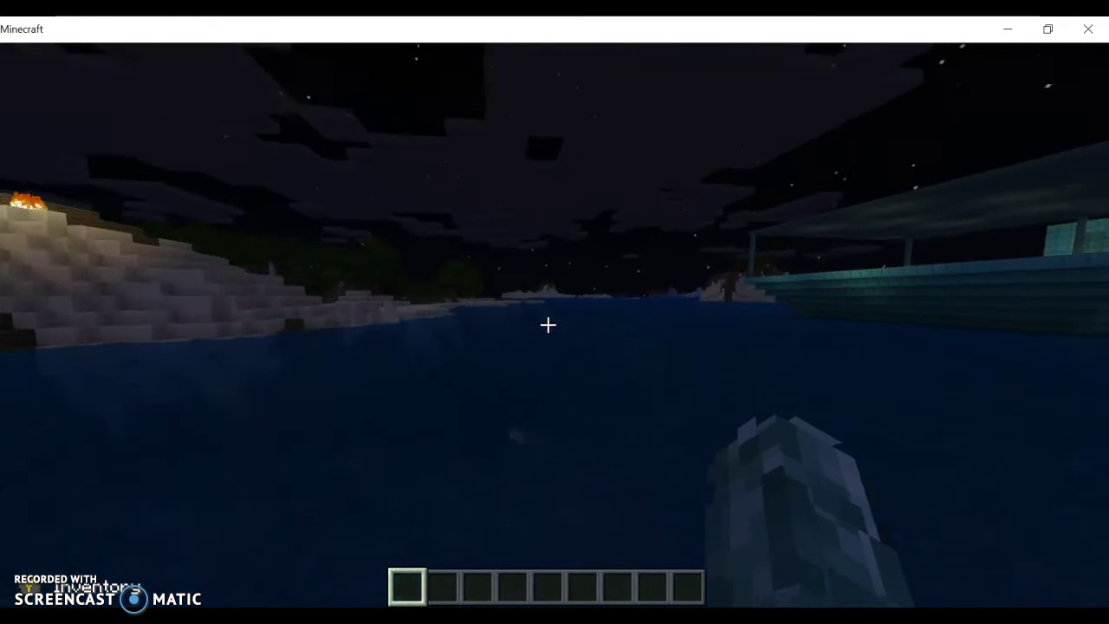
{"action": "key", "text": "w"}
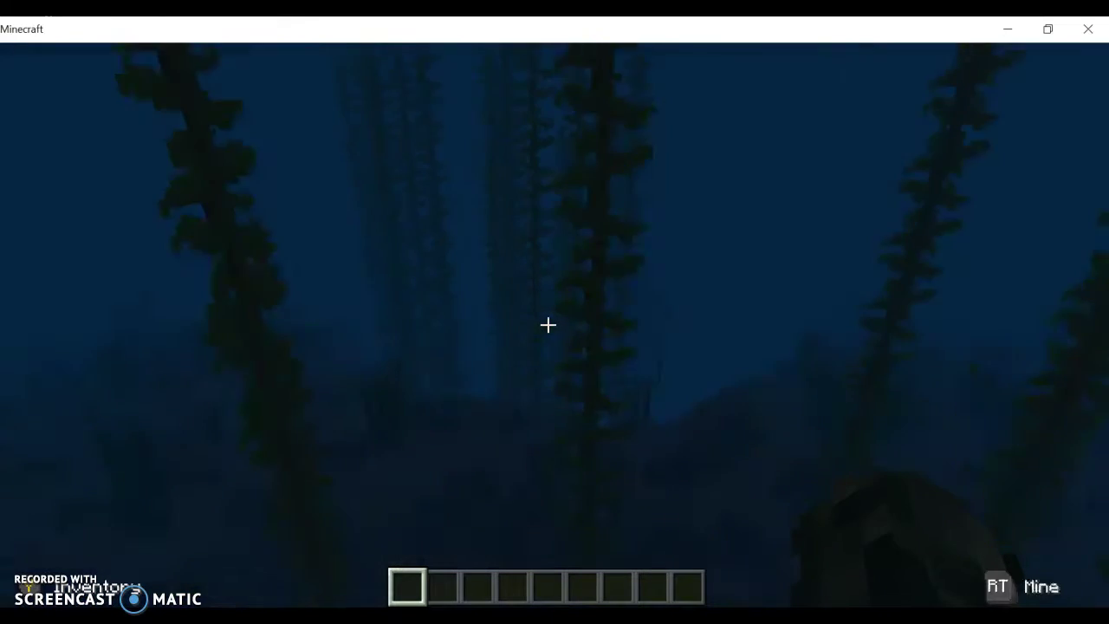
{"action": "key", "text": "w"}
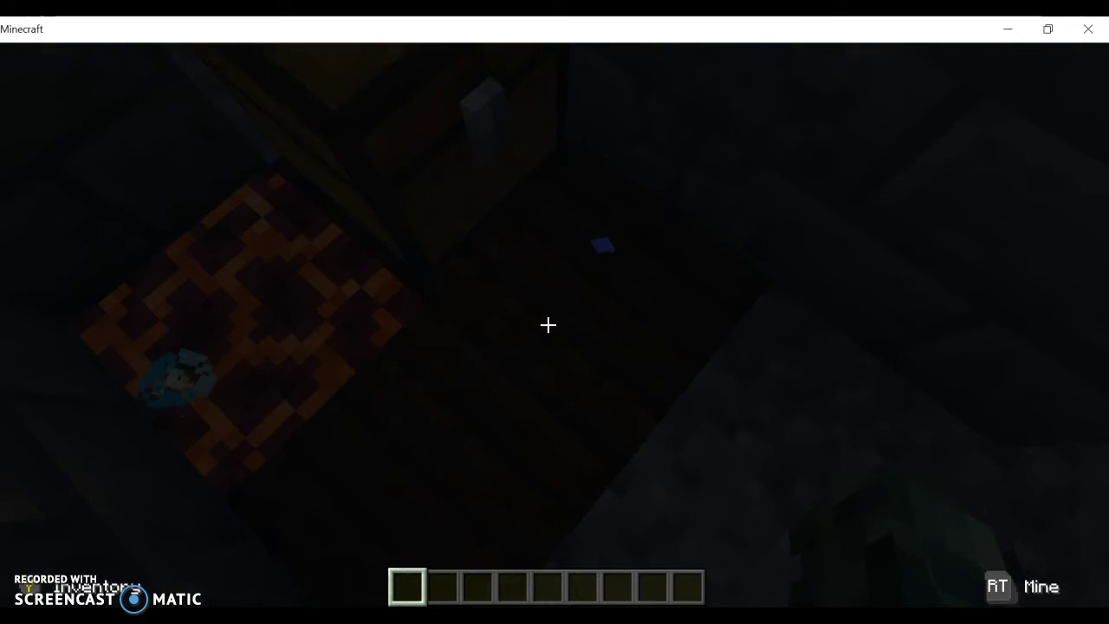
View the underwater chest's wheat and golden helmet, close it, then bring up the pause menu.
{"action": "right_click", "coordinate": [548, 325]}
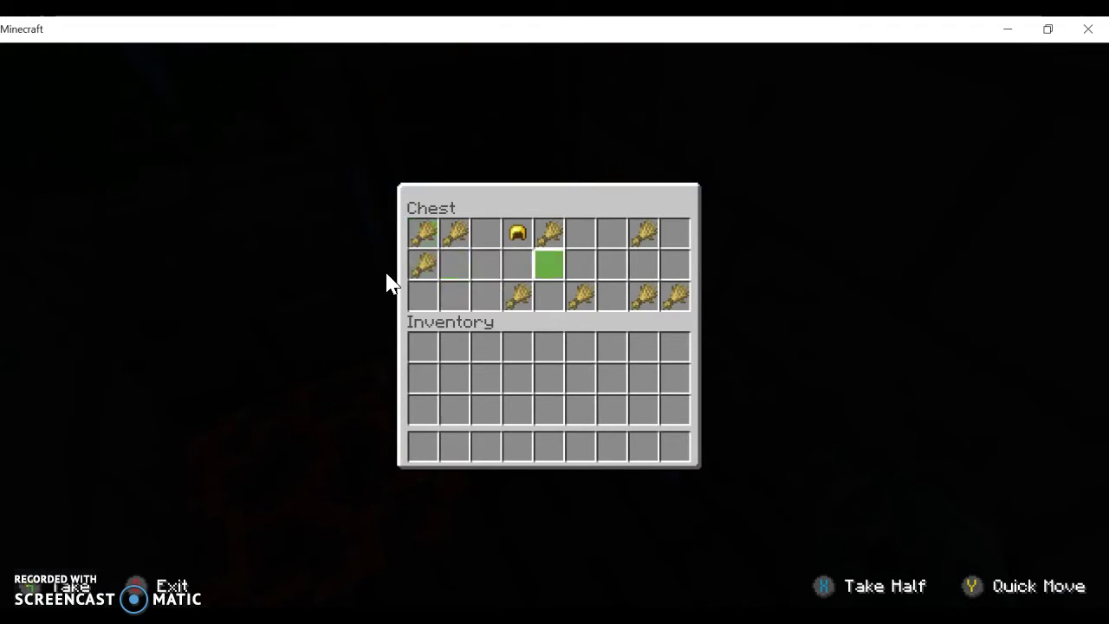
{"action": "key", "text": "Escape"}
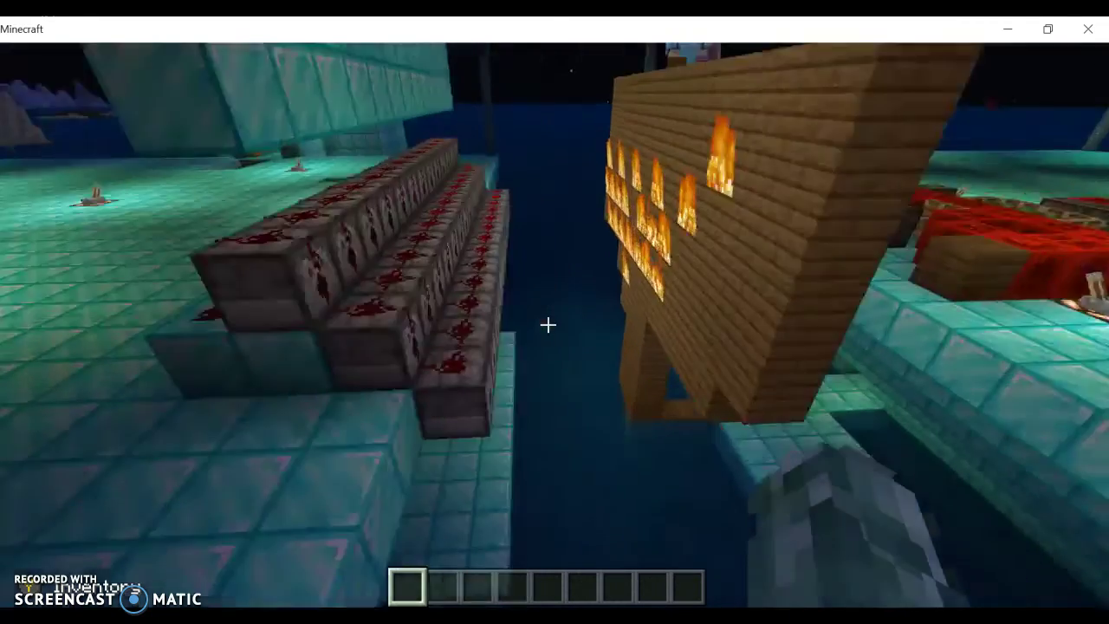
{"action": "key", "text": "Escape"}
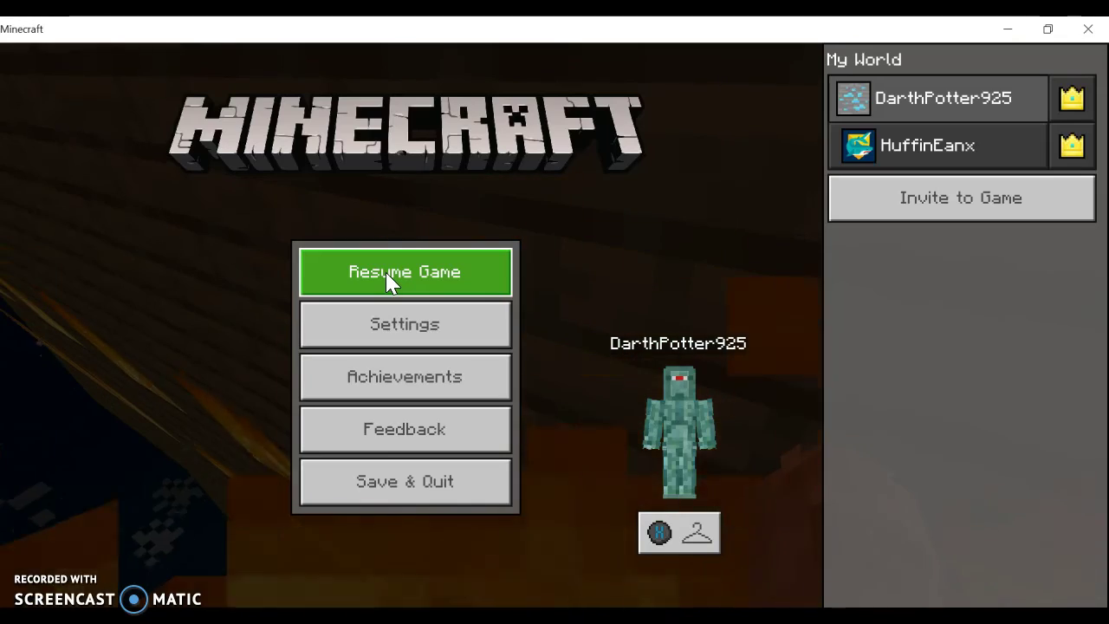